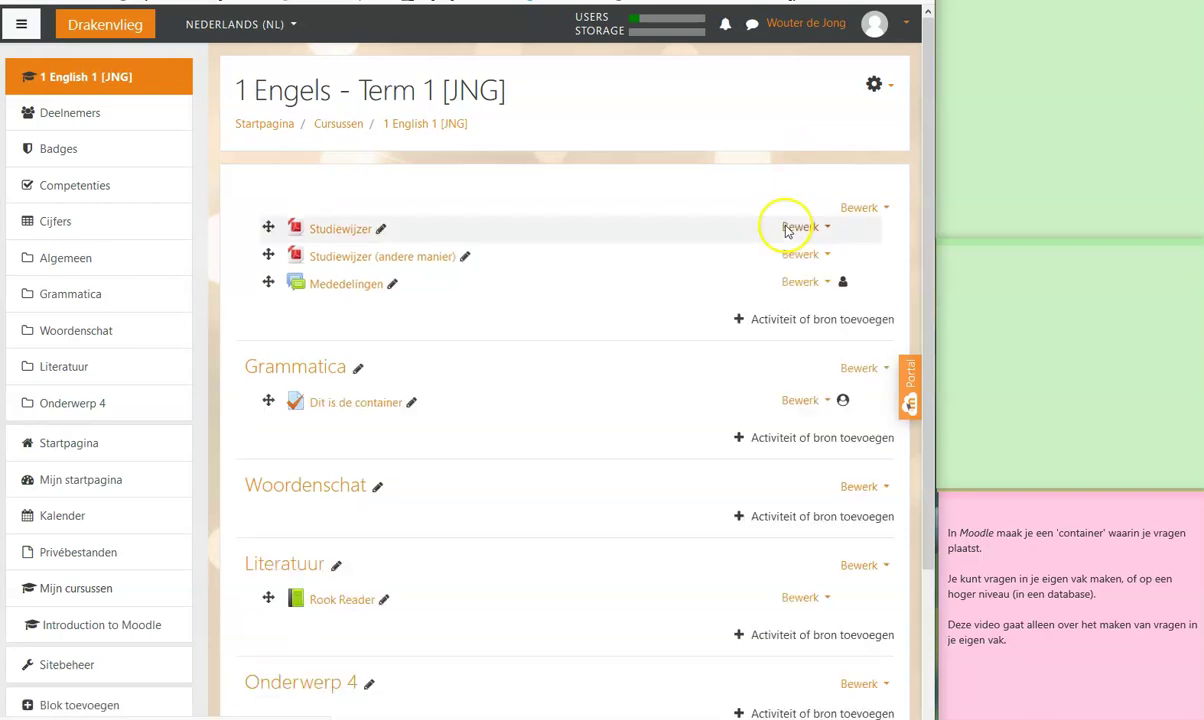
Open the test 'Dit is de container' in the Grammatica section for editing its questions.
{"action": "left_click", "coordinate": [398, 404]}
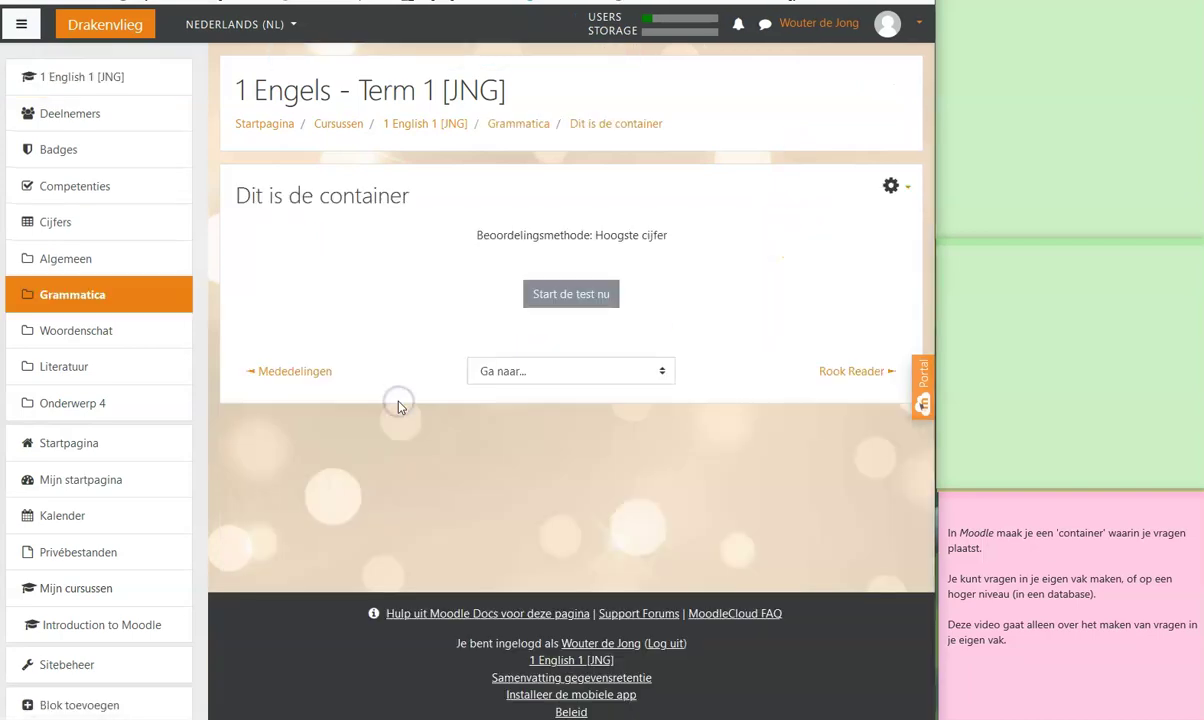
{"action": "left_click", "coordinate": [880, 188]}
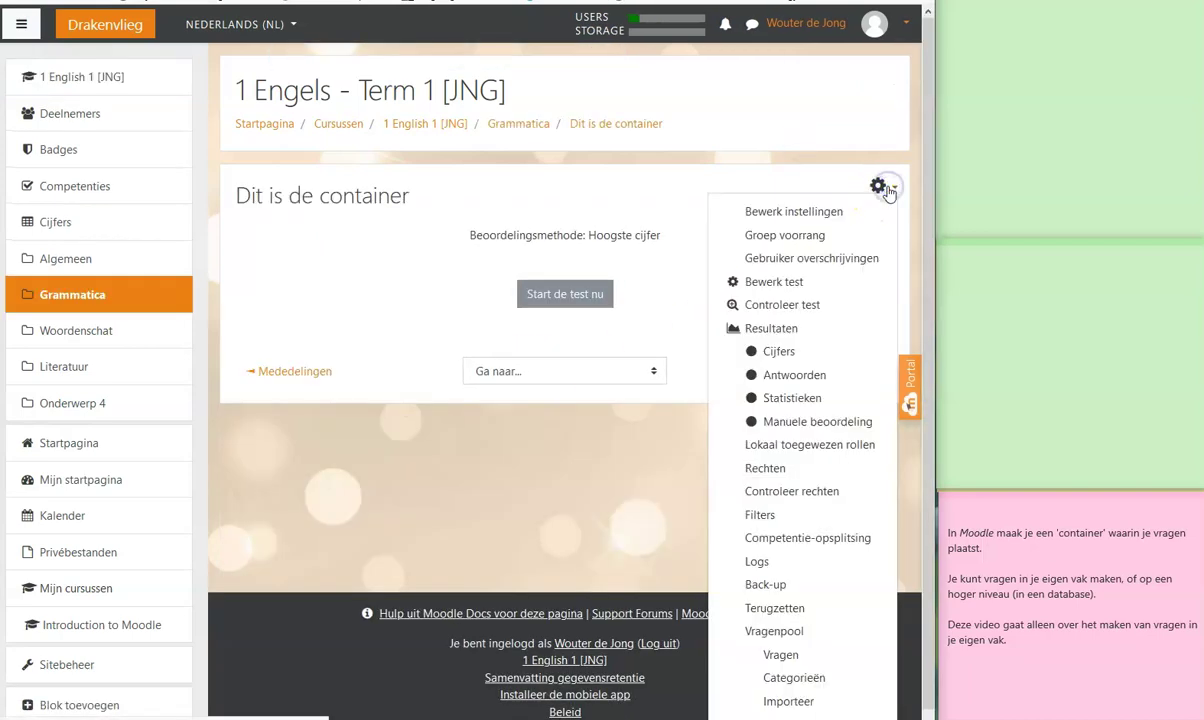
{"action": "left_click", "coordinate": [772, 283]}
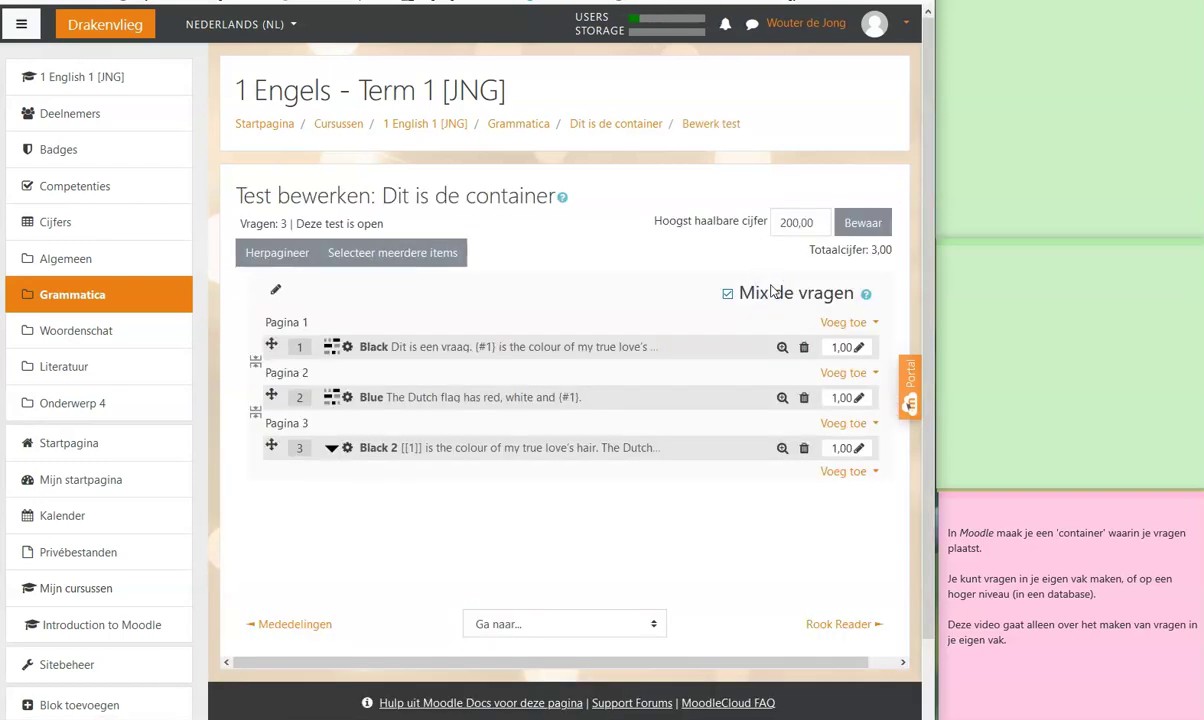
Add a new question of type Meerkeuze after the last question of the test.
{"action": "left_click", "coordinate": [838, 471]}
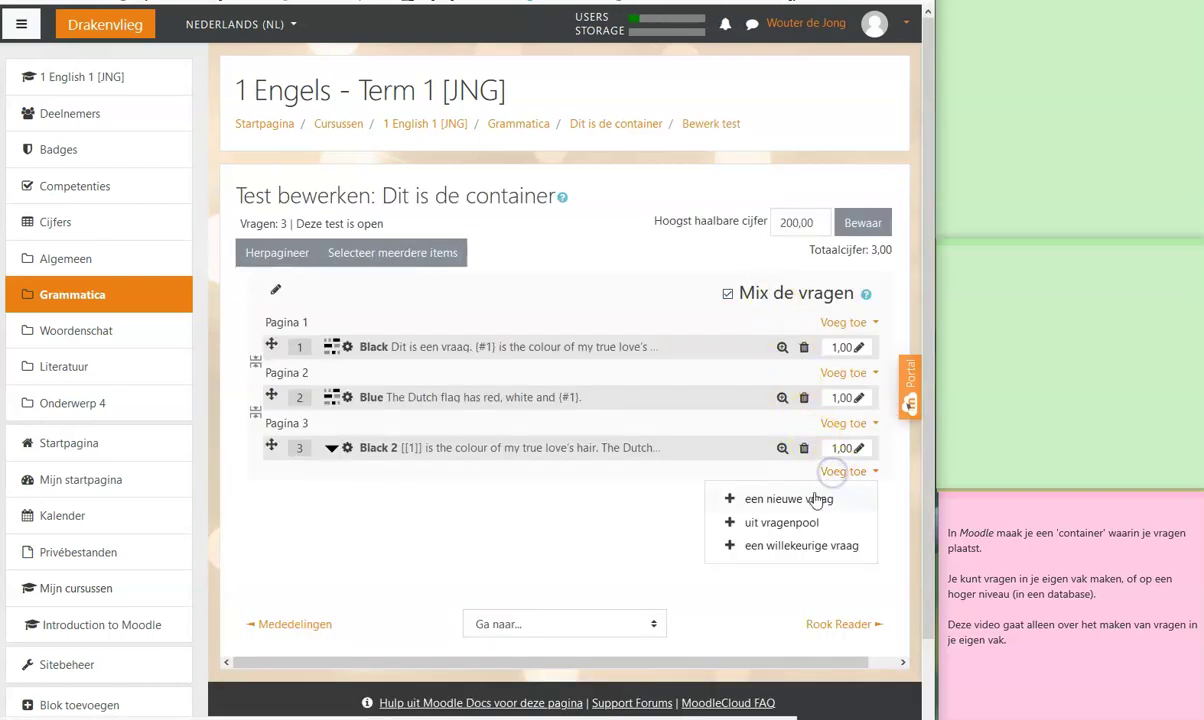
{"action": "left_click", "coordinate": [813, 500]}
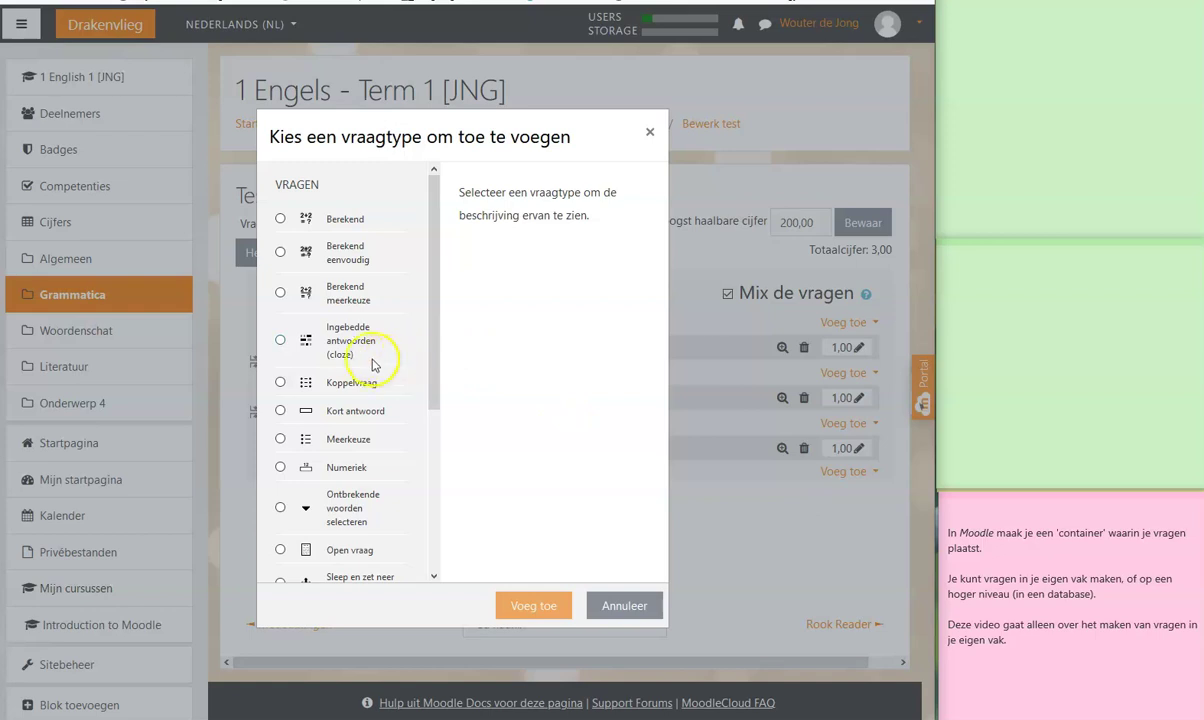
{"action": "left_click", "coordinate": [281, 438]}
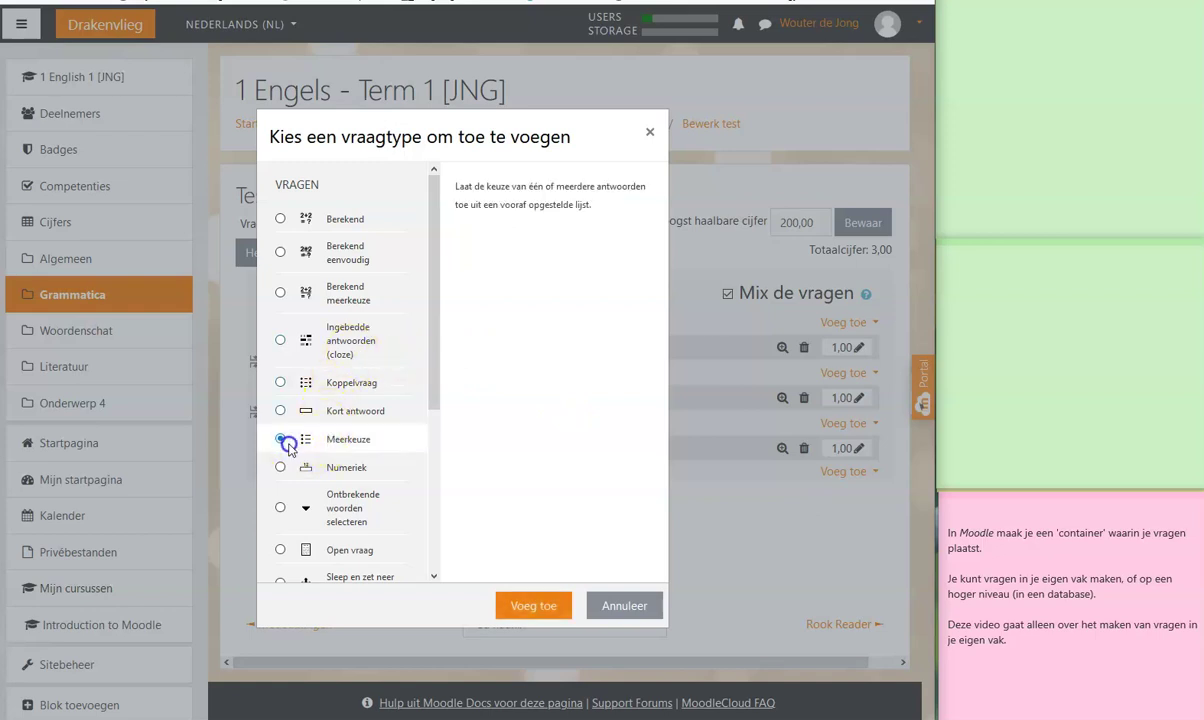
{"action": "left_click", "coordinate": [537, 611]}
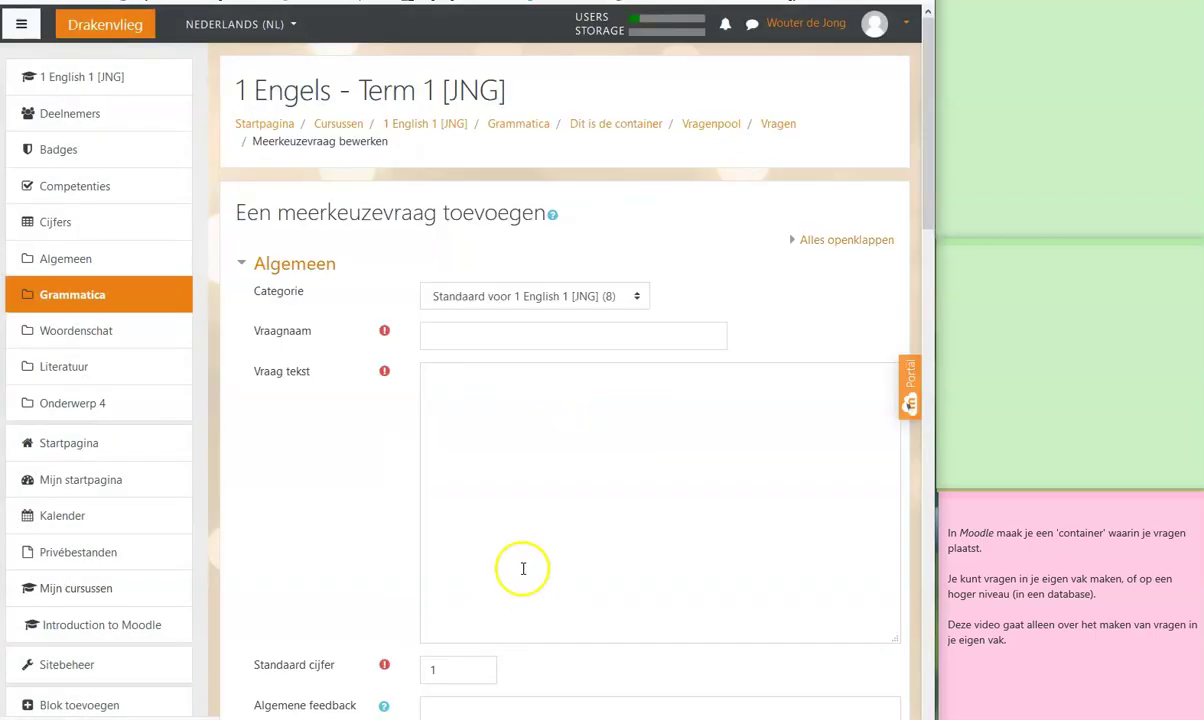
Name the question 'Black 3a' and enter the question text 'Black is the colour of my true love's hair.'.
{"action": "left_click", "coordinate": [459, 341]}
{"action": "type", "text": "Black 3a"}
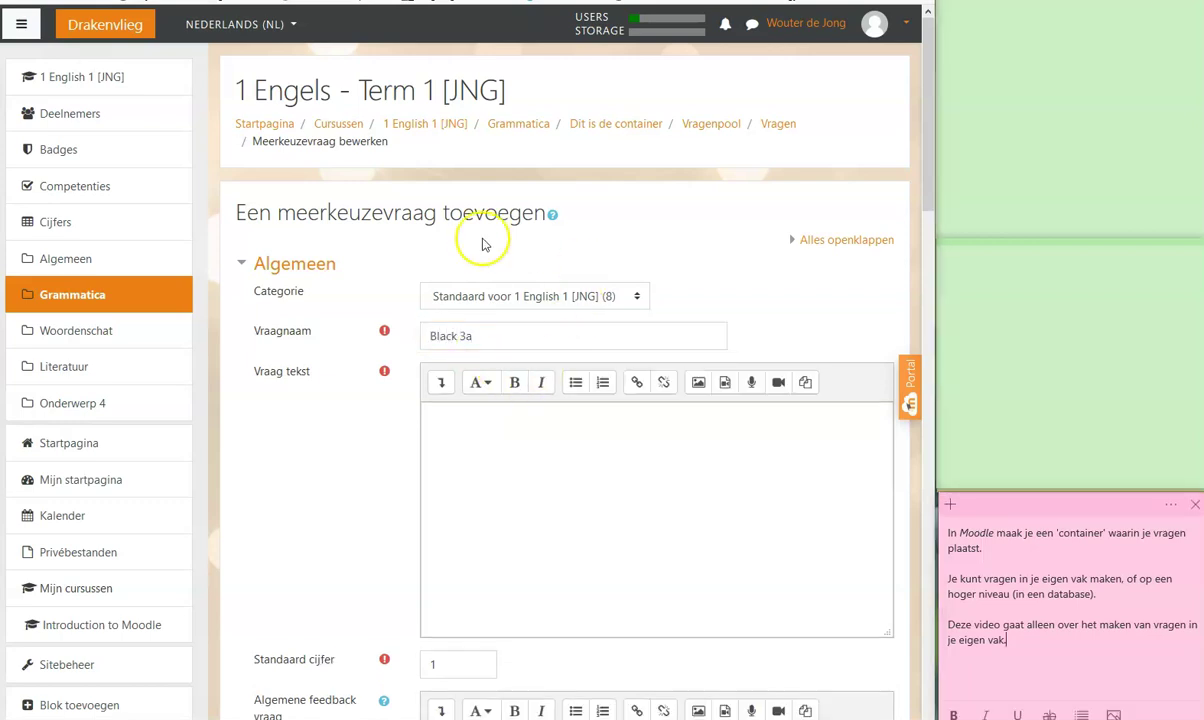
{"action": "left_click", "coordinate": [470, 438]}
{"action": "type", "text": "Black is the colour of my true love's hair."}
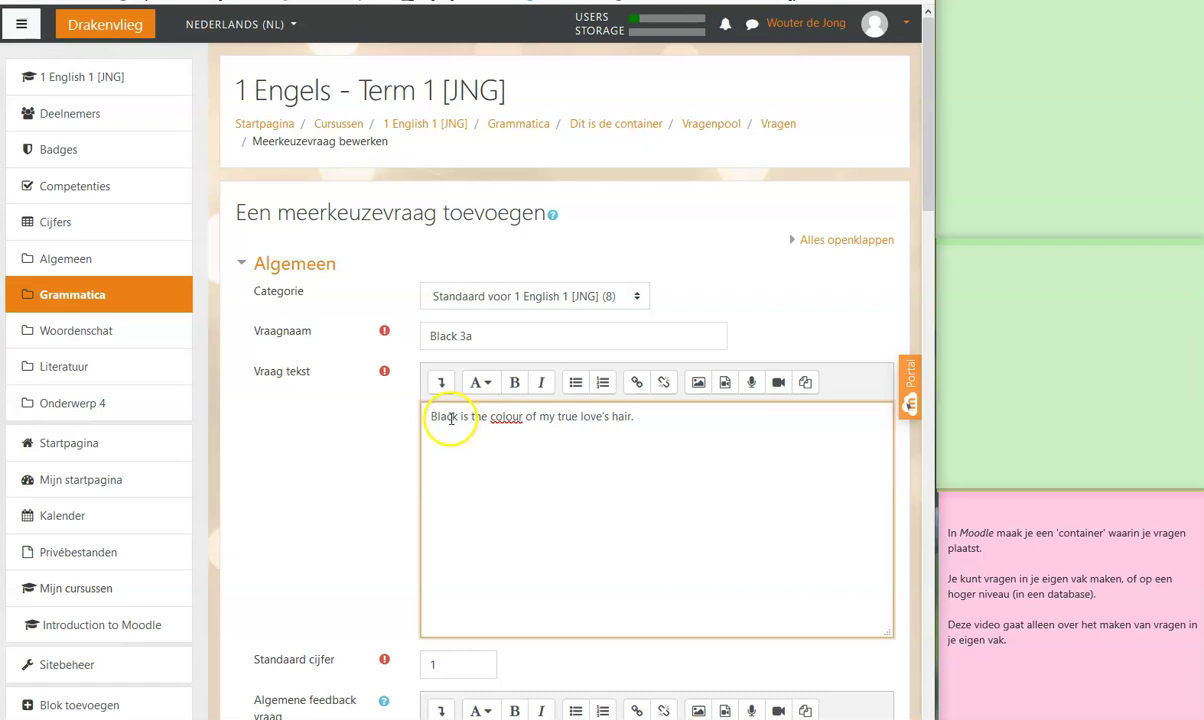
{"action": "left_click", "coordinate": [1038, 275]}
{"action": "left_click_drag", "start_coordinate": [1023, 261], "coordinate": [1203, 262]}
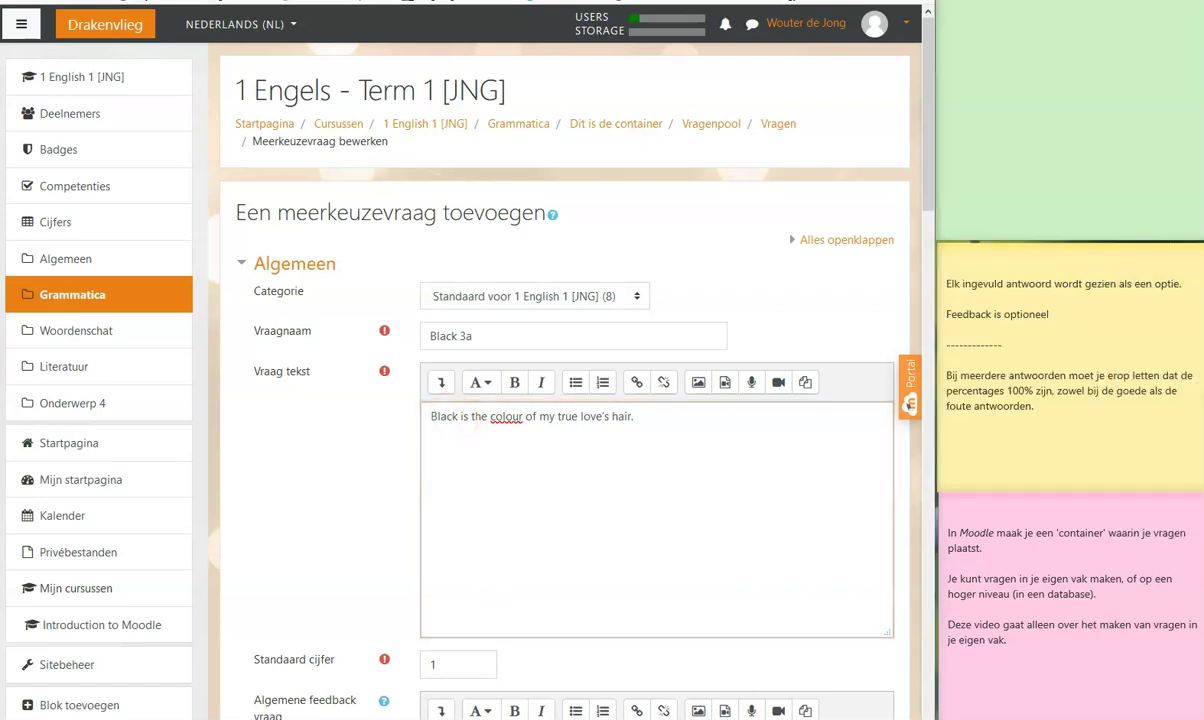
Replace the word 'Black' in the question text with the blank '____'.
{"action": "left_click", "coordinate": [551, 492]}
{"action": "double_click", "coordinate": [438, 417]}
{"action": "key", "text": "BackSpace"}
{"action": "type", "text": "____"}
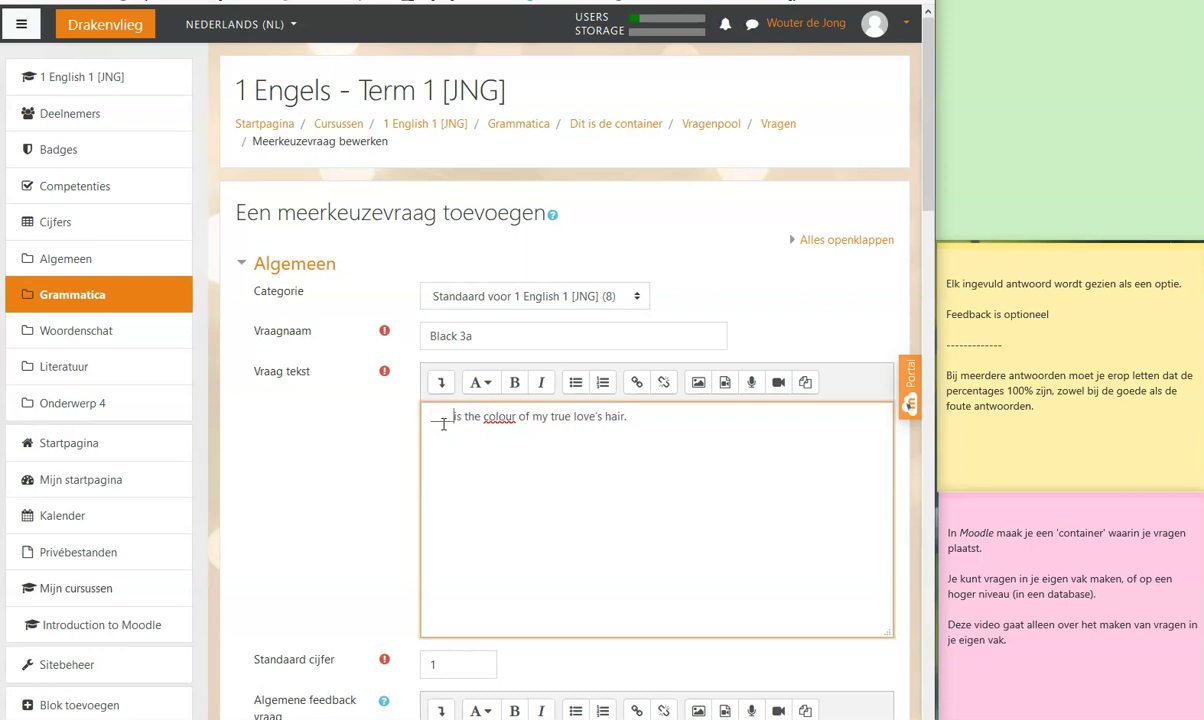
Enter 'Course book p. 45' as the question's general feedback.
{"action": "scroll", "coordinate": [534, 455], "scroll_direction": "down", "scroll_amount": 4}
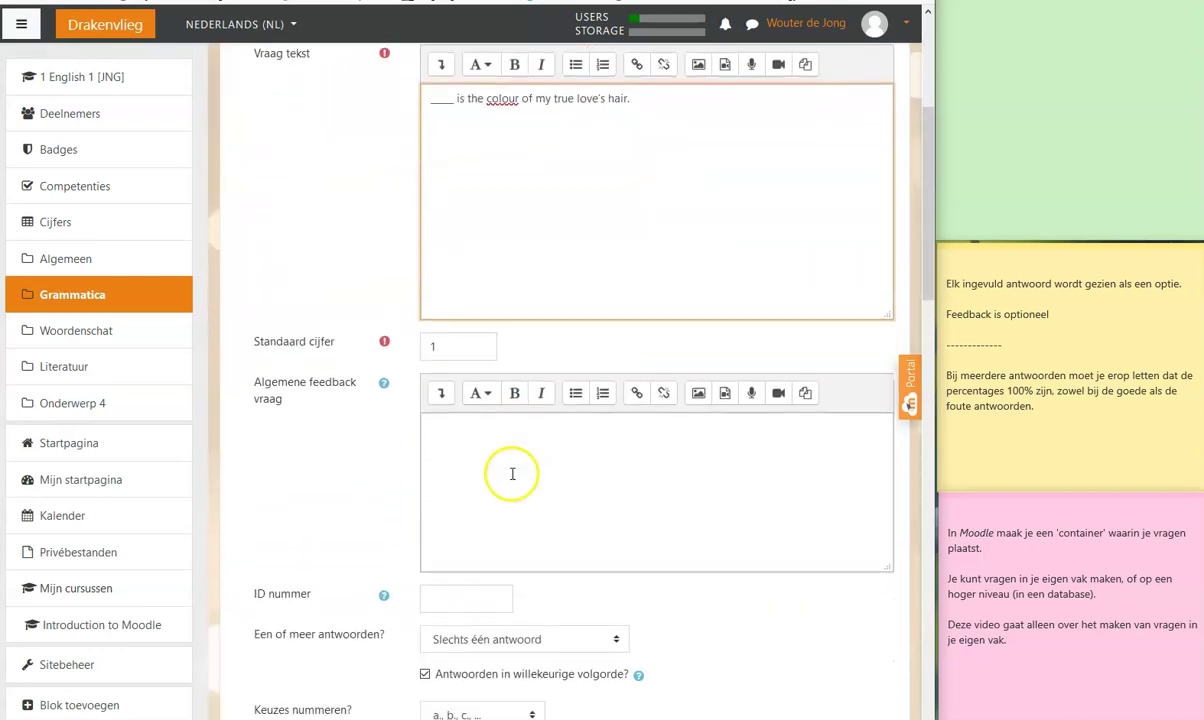
{"action": "left_click", "coordinate": [497, 394]}
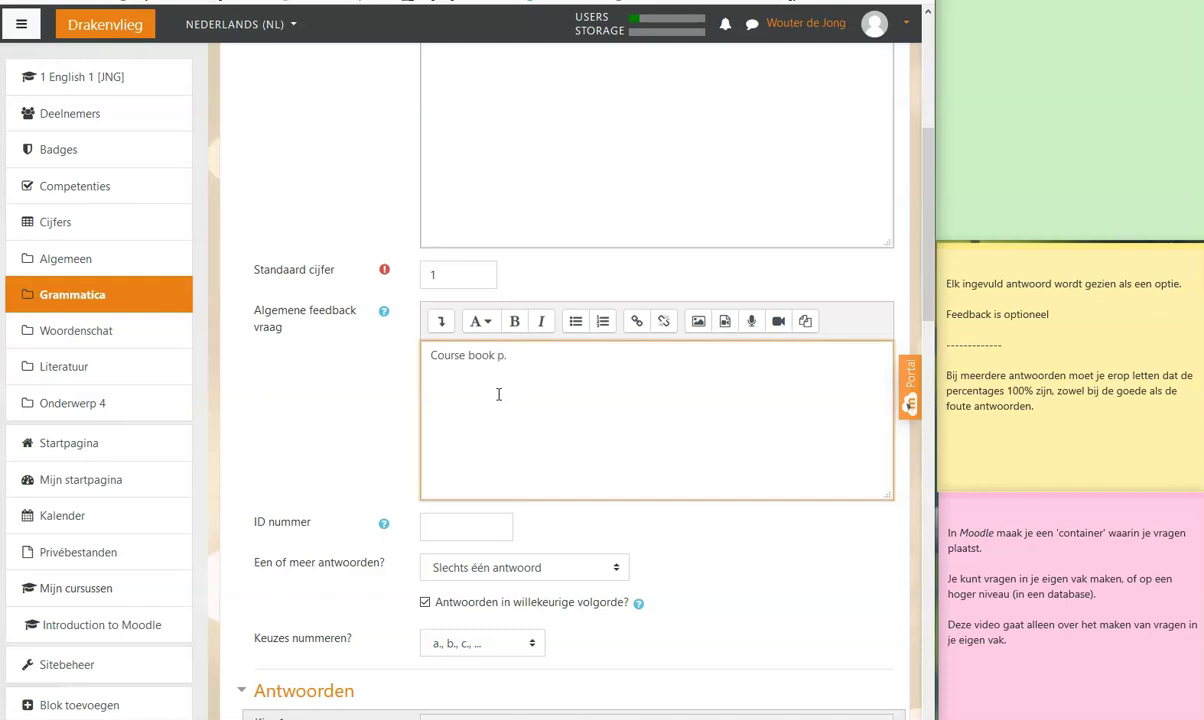
{"action": "scroll", "coordinate": [497, 394], "scroll_direction": "down", "scroll_amount": 2}
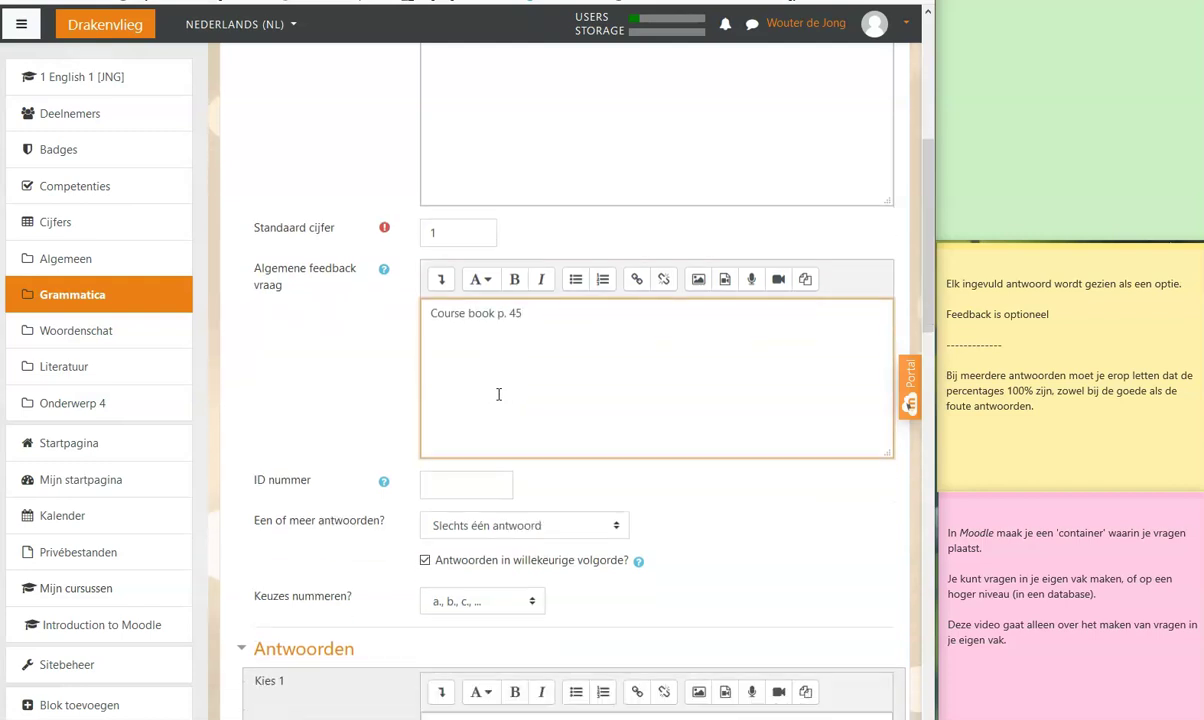
Enter 'Black' as answer choice 1 and make its text field slightly taller.
{"action": "left_click_drag", "start_coordinate": [386, 414], "coordinate": [225, 404]}
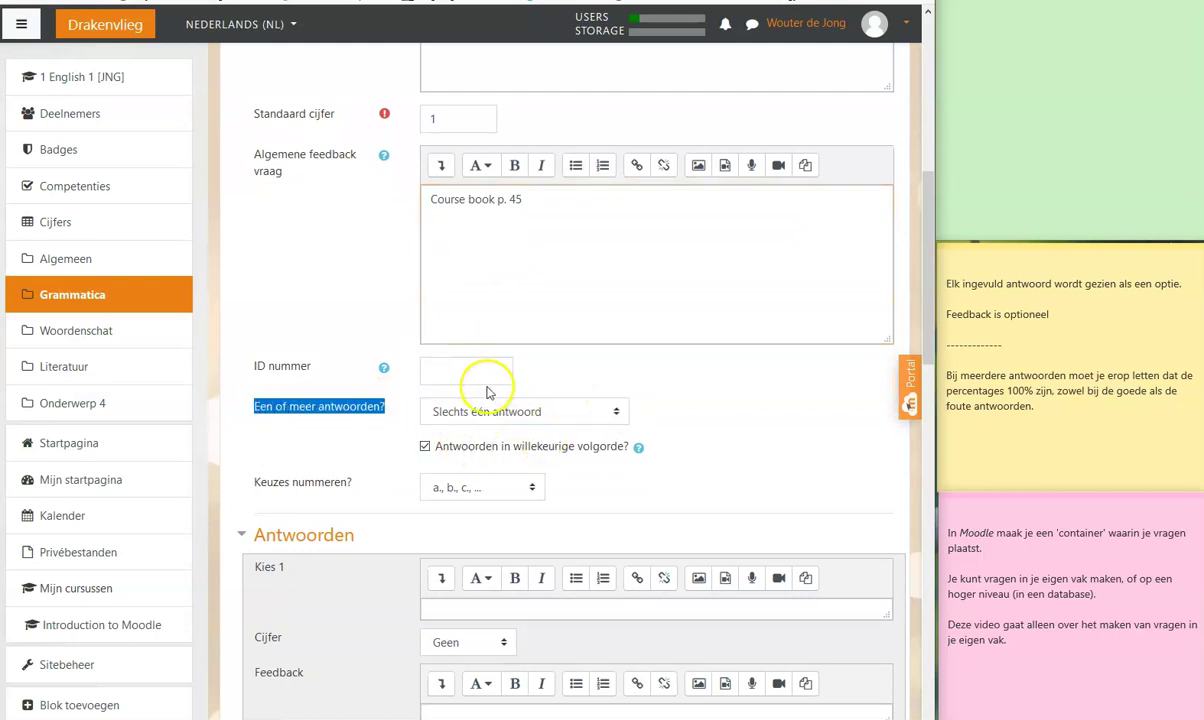
{"action": "scroll", "coordinate": [467, 595], "scroll_direction": "down", "scroll_amount": 1}
{"action": "scroll", "coordinate": [465, 596], "scroll_direction": "down", "scroll_amount": 1}
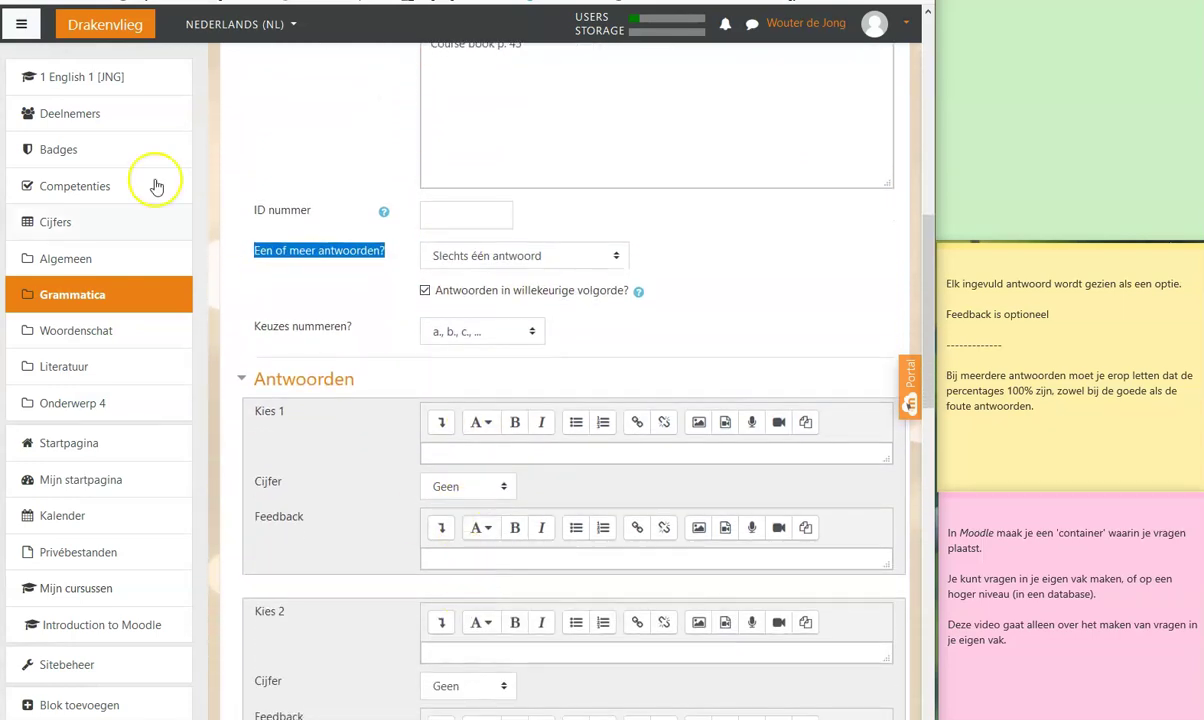
{"action": "left_click", "coordinate": [498, 456]}
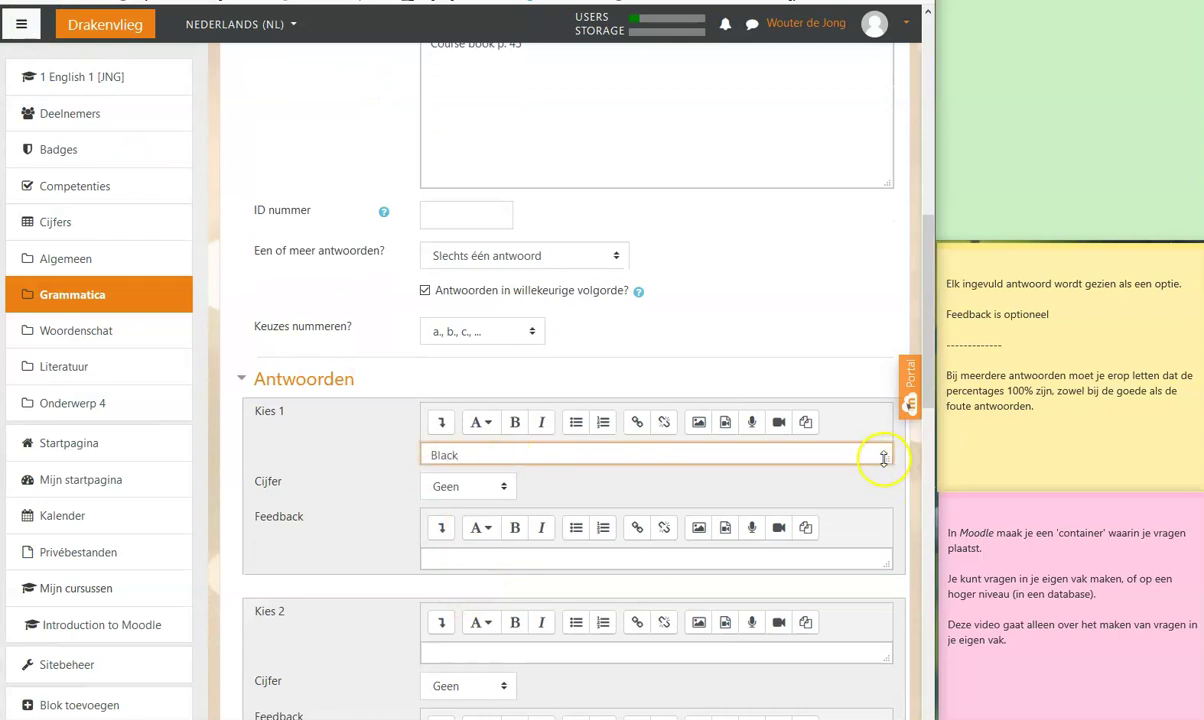
{"action": "mouse_move", "coordinate": [887, 461]}
{"action": "left_mouse_down"}
{"action": "mouse_move", "coordinate": [867, 564]}
{"action": "mouse_move", "coordinate": [888, 469]}
{"action": "left_mouse_up"}
{"action": "scroll", "coordinate": [395, 634], "scroll_direction": "down", "scroll_amount": 1}
{"action": "scroll", "coordinate": [430, 497], "scroll_direction": "down", "scroll_amount": 2}
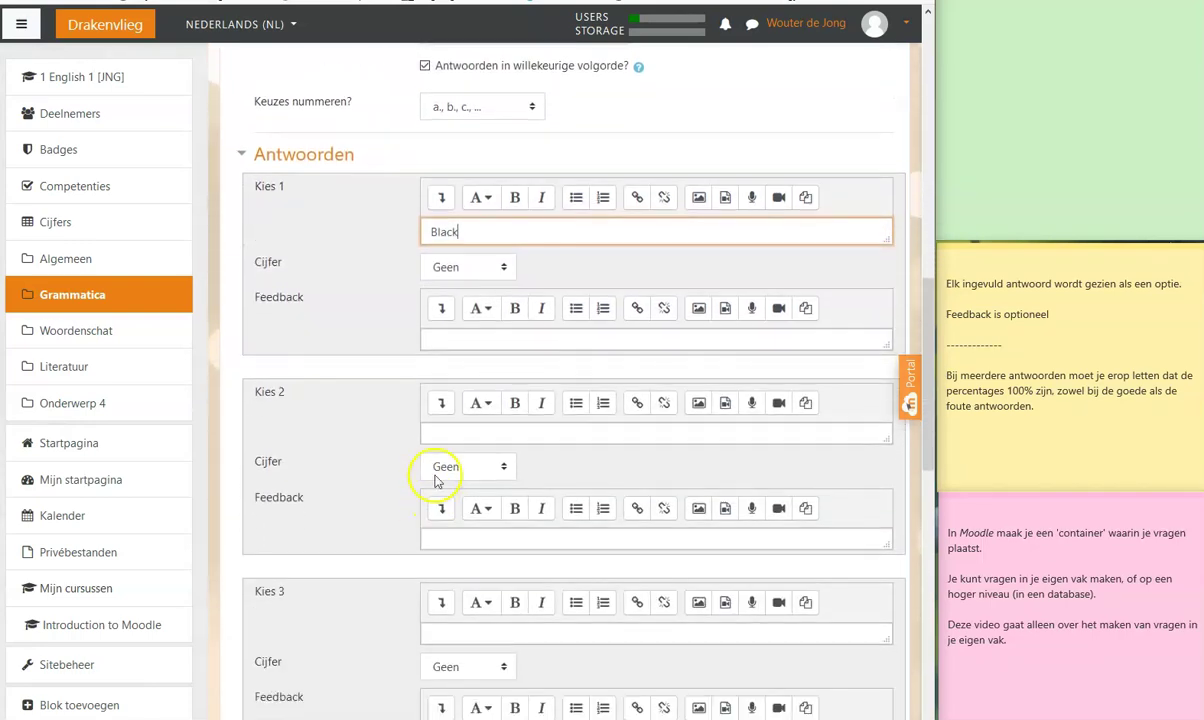
Enter 'Blue', 'Brown' and 'Beige' as answer choices 2, 3 and 4.
{"action": "left_click", "coordinate": [451, 425]}
{"action": "scroll", "coordinate": [451, 425], "scroll_direction": "up", "scroll_amount": 1}
{"action": "type", "text": "Blue"}
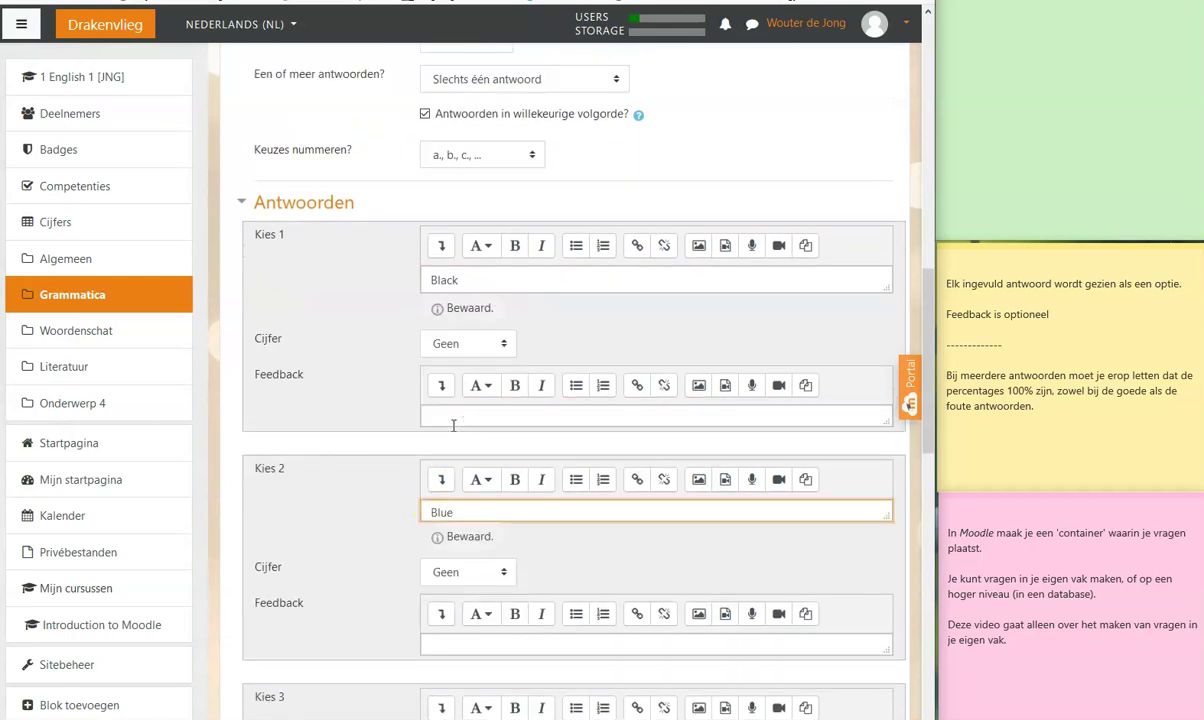
{"action": "scroll", "coordinate": [390, 484], "scroll_direction": "down", "scroll_amount": 3}
{"action": "left_click", "coordinate": [444, 424]}
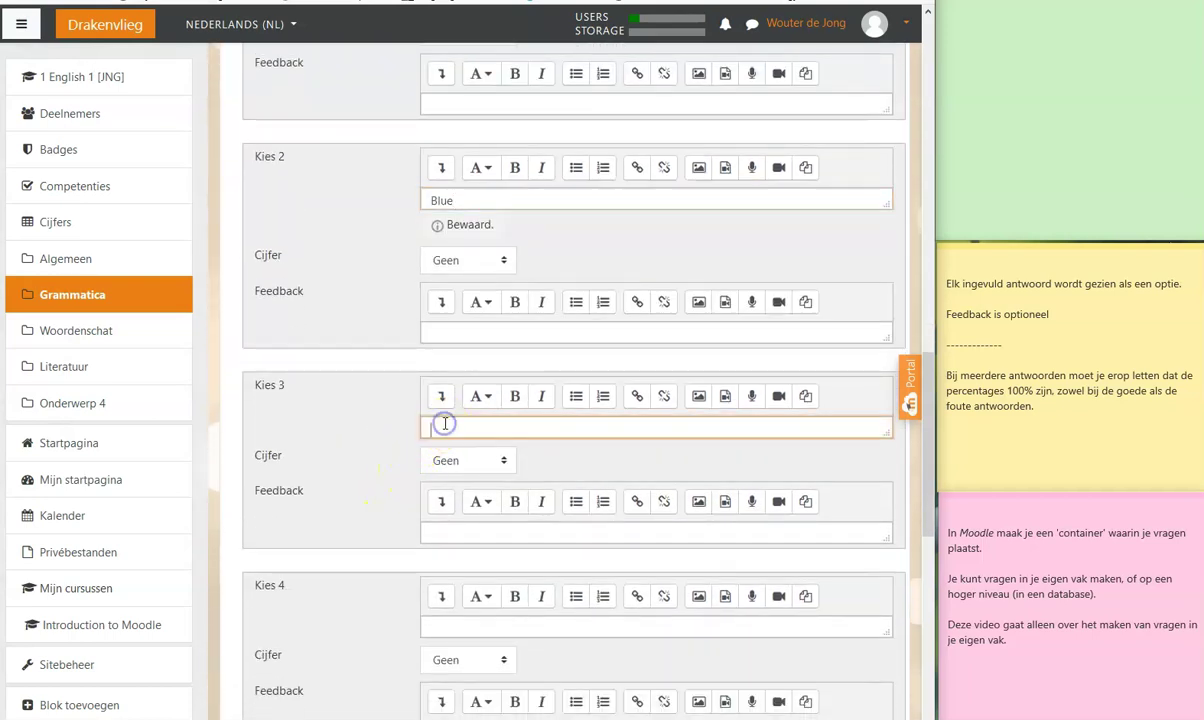
{"action": "type", "text": "Brown"}
{"action": "scroll", "coordinate": [435, 470], "scroll_direction": "down", "scroll_amount": 3}
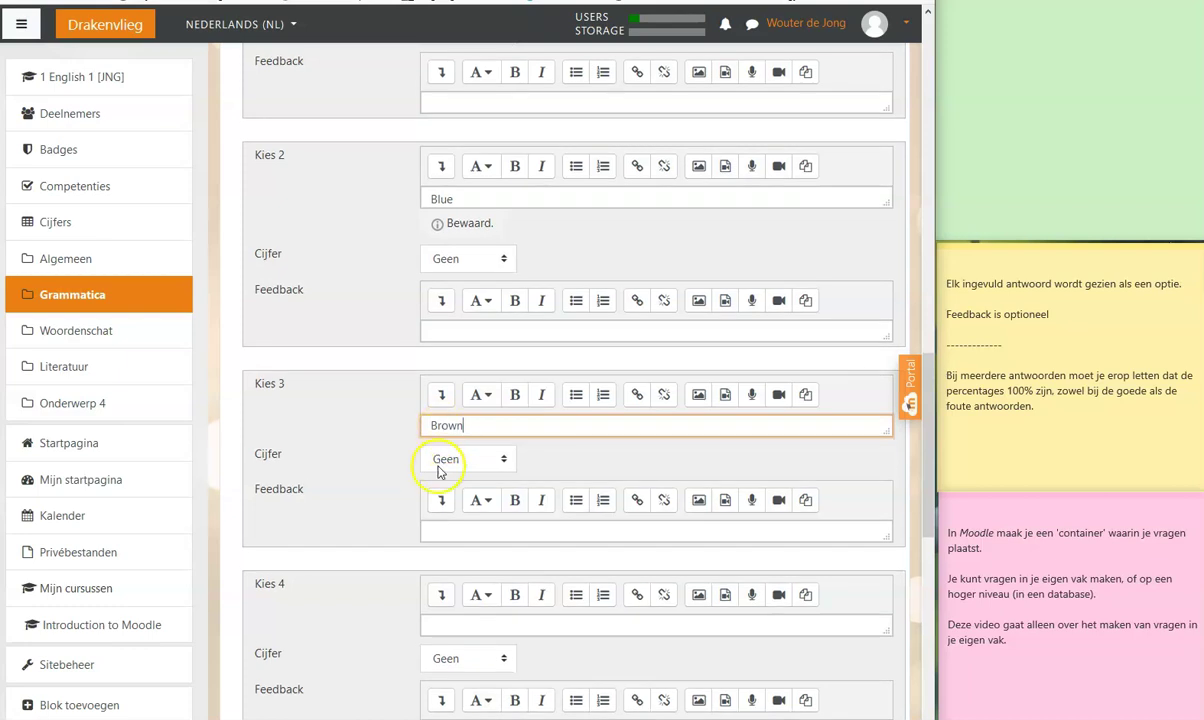
{"action": "left_click", "coordinate": [447, 352]}
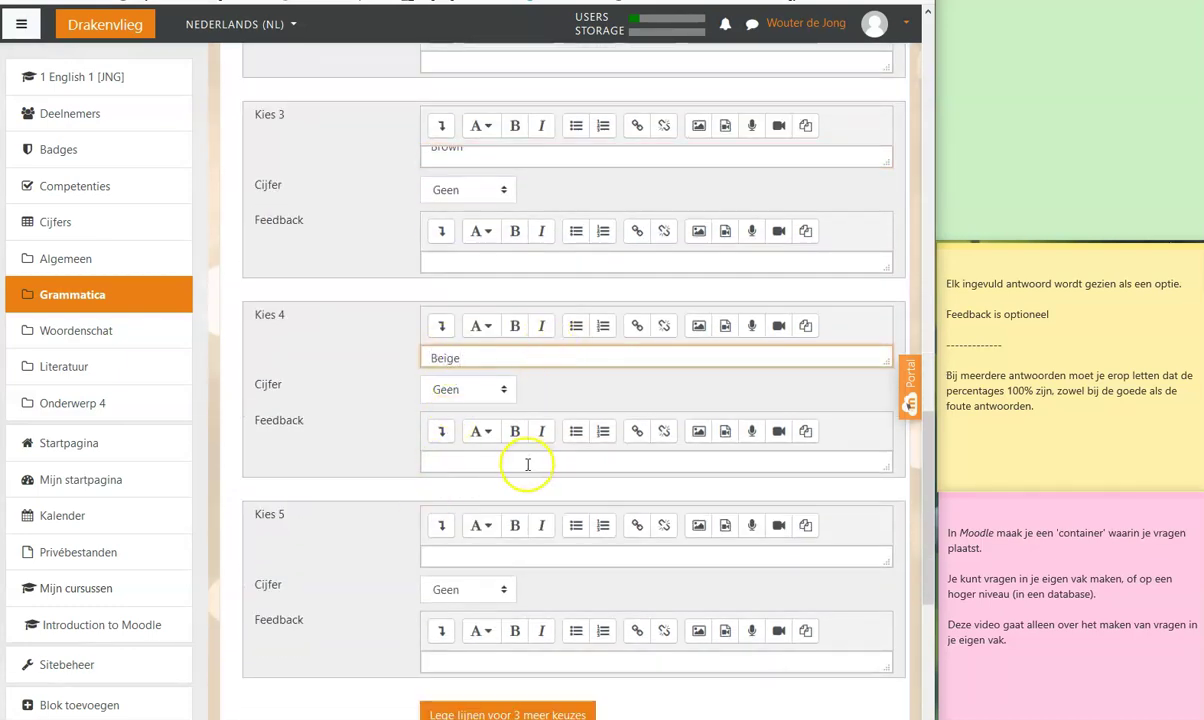
Set the grade of choice 1, 'Black', to 100% and save the question while staying in its editing form.
{"action": "scroll", "coordinate": [398, 309], "scroll_direction": "up", "scroll_amount": 3}
{"action": "scroll", "coordinate": [396, 305], "scroll_direction": "up", "scroll_amount": 2}
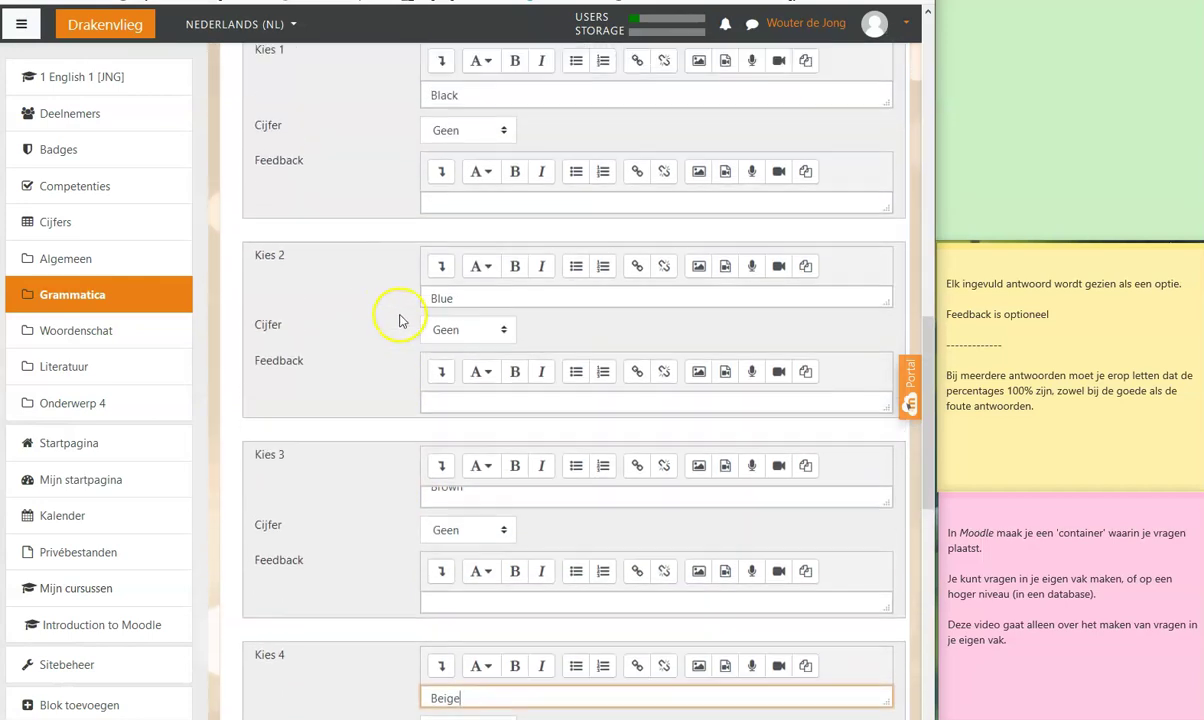
{"action": "left_click", "coordinate": [447, 259]}
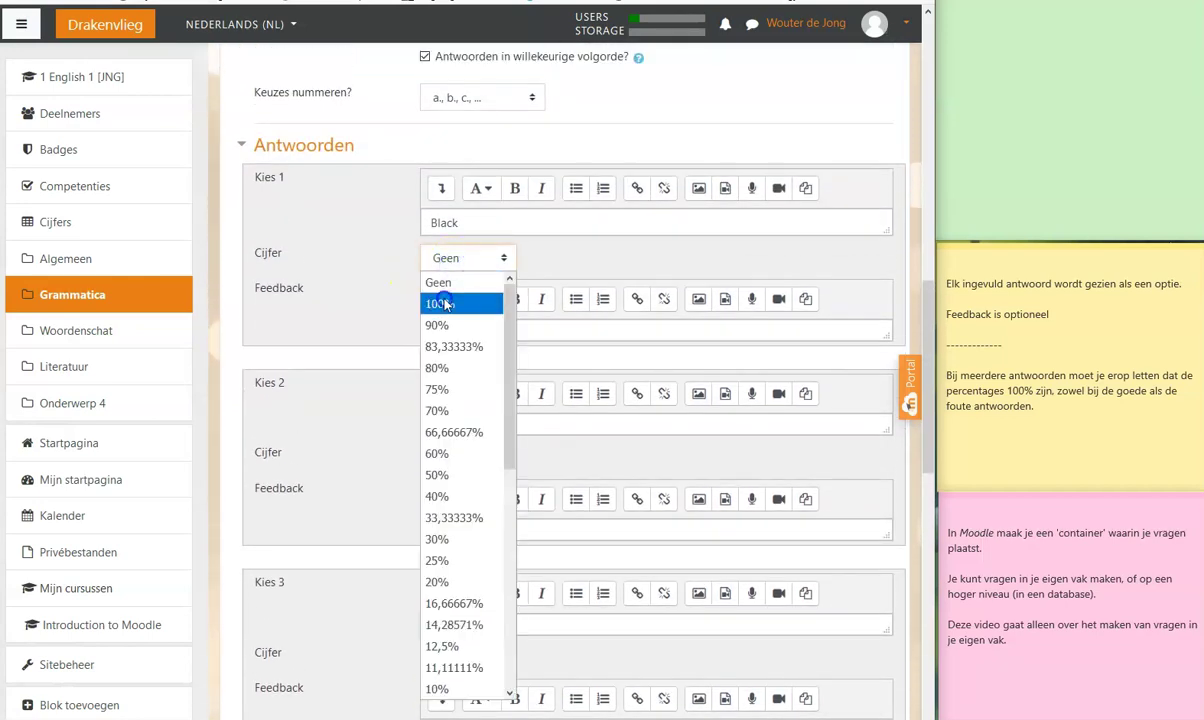
{"action": "left_click", "coordinate": [445, 304]}
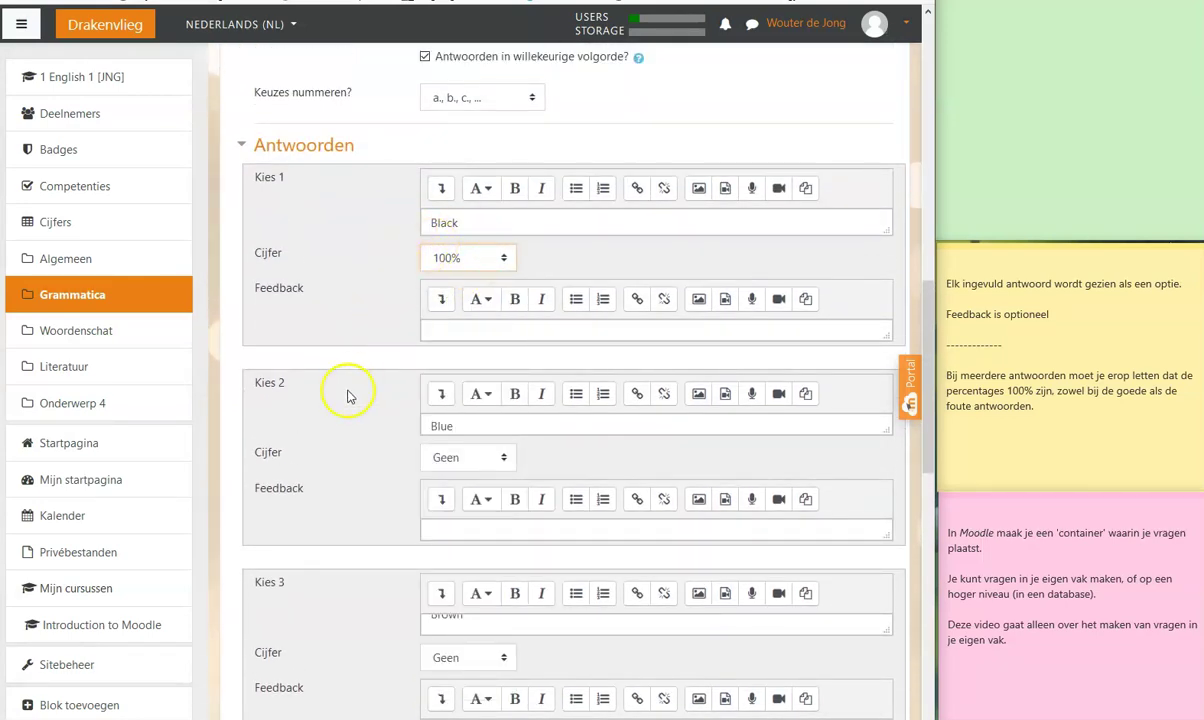
{"action": "scroll", "coordinate": [347, 396], "scroll_direction": "down", "scroll_amount": 8}
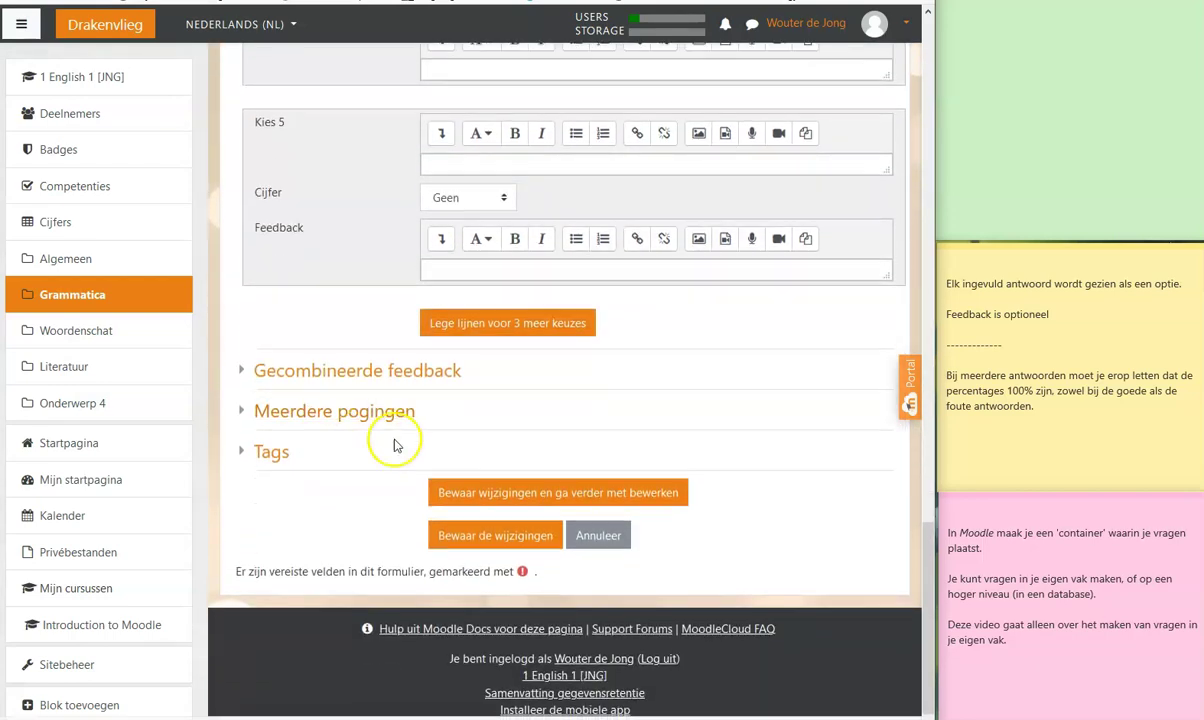
{"action": "scroll", "coordinate": [450, 490], "scroll_direction": "up", "scroll_amount": 1}
{"action": "left_click", "coordinate": [566, 560]}
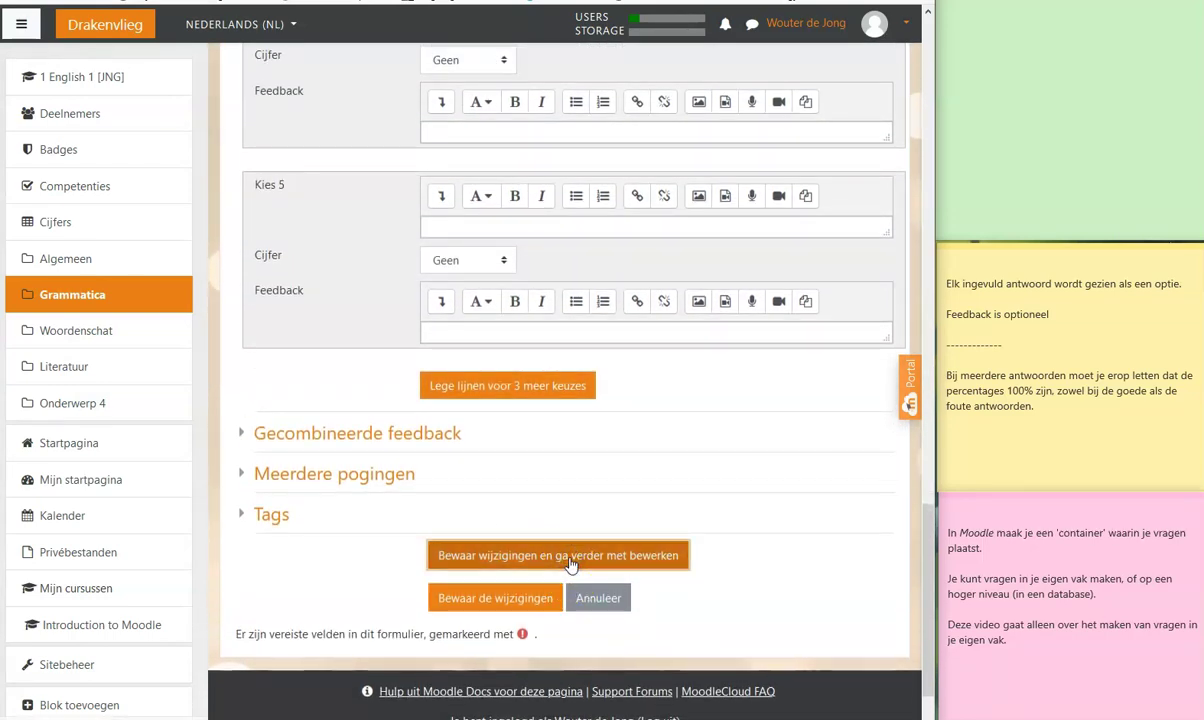
Enter 'Well done!' as feedback for the answer 'Black' and make that feedback field slightly taller.
{"action": "scroll", "coordinate": [548, 524], "scroll_direction": "down", "scroll_amount": 6}
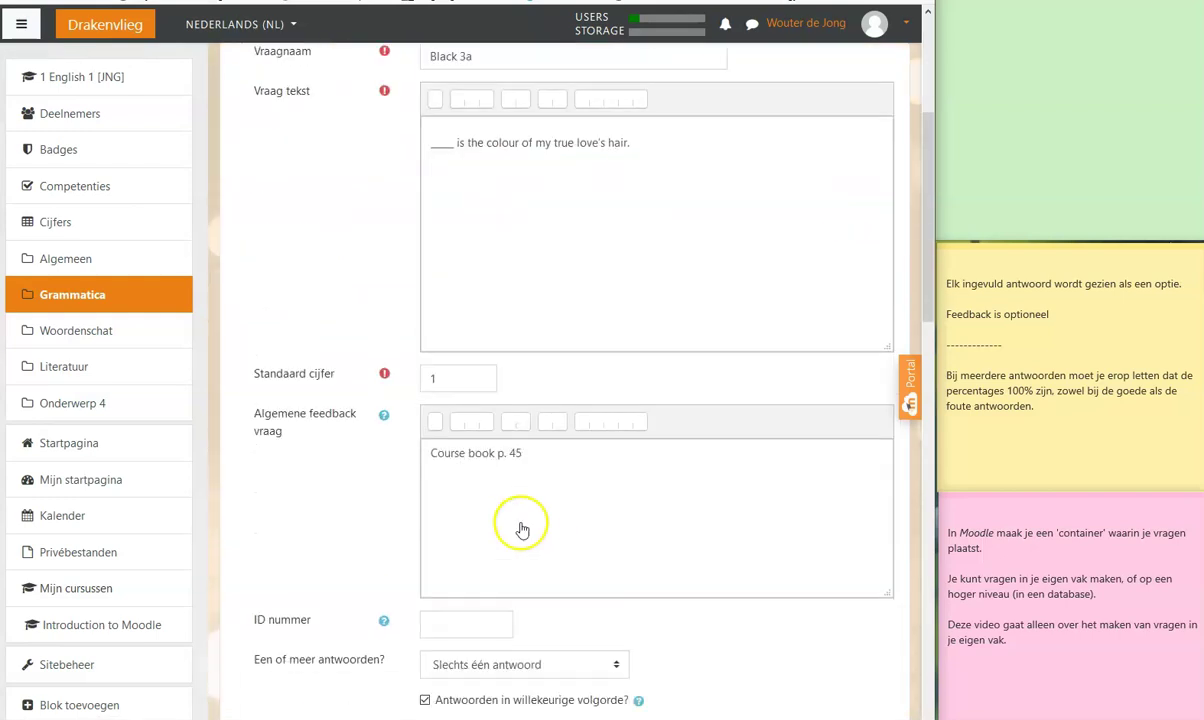
{"action": "scroll", "coordinate": [520, 528], "scroll_direction": "down", "scroll_amount": 3}
{"action": "left_click", "coordinate": [478, 436]}
{"action": "type", "text": "Well done!"}
{"action": "mouse_move", "coordinate": [888, 443]}
{"action": "left_mouse_down"}
{"action": "mouse_move", "coordinate": [884, 519]}
{"action": "mouse_move", "coordinate": [884, 446]}
{"action": "left_mouse_up"}
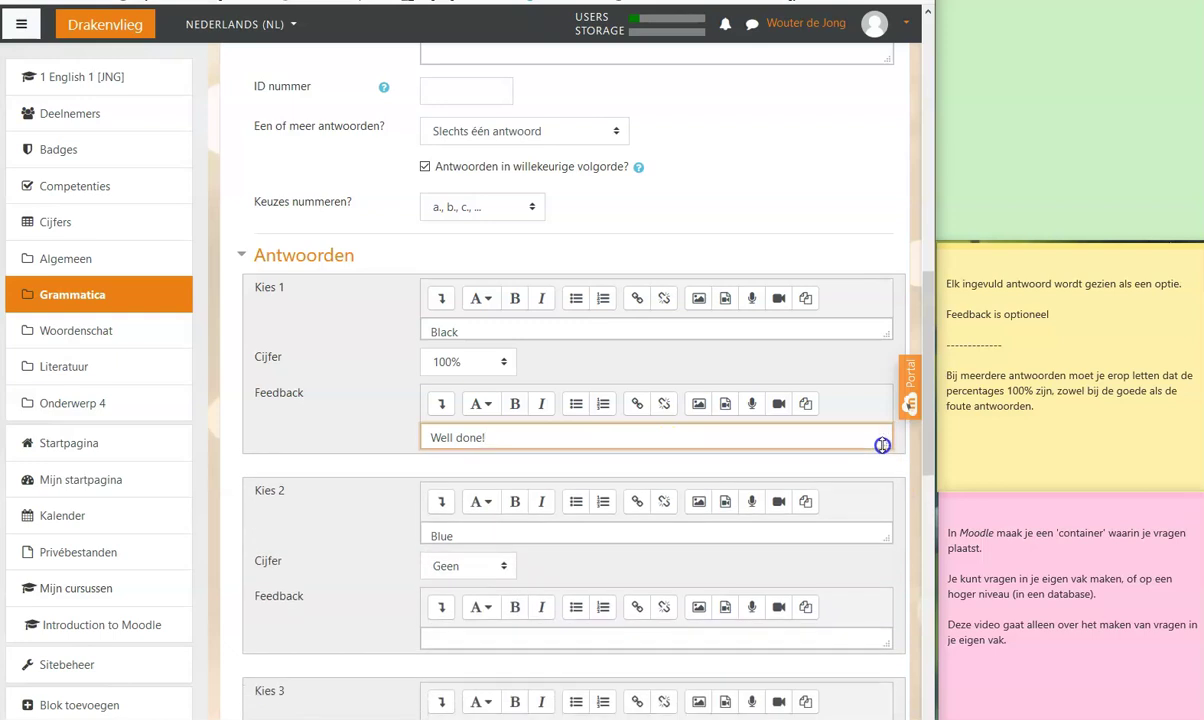
Enter the feedback 'No, not anymore!' for Blue and 'Nope!' for both Brown and Beige.
{"action": "scroll", "coordinate": [524, 556], "scroll_direction": "down", "scroll_amount": 3}
{"action": "left_click", "coordinate": [456, 485]}
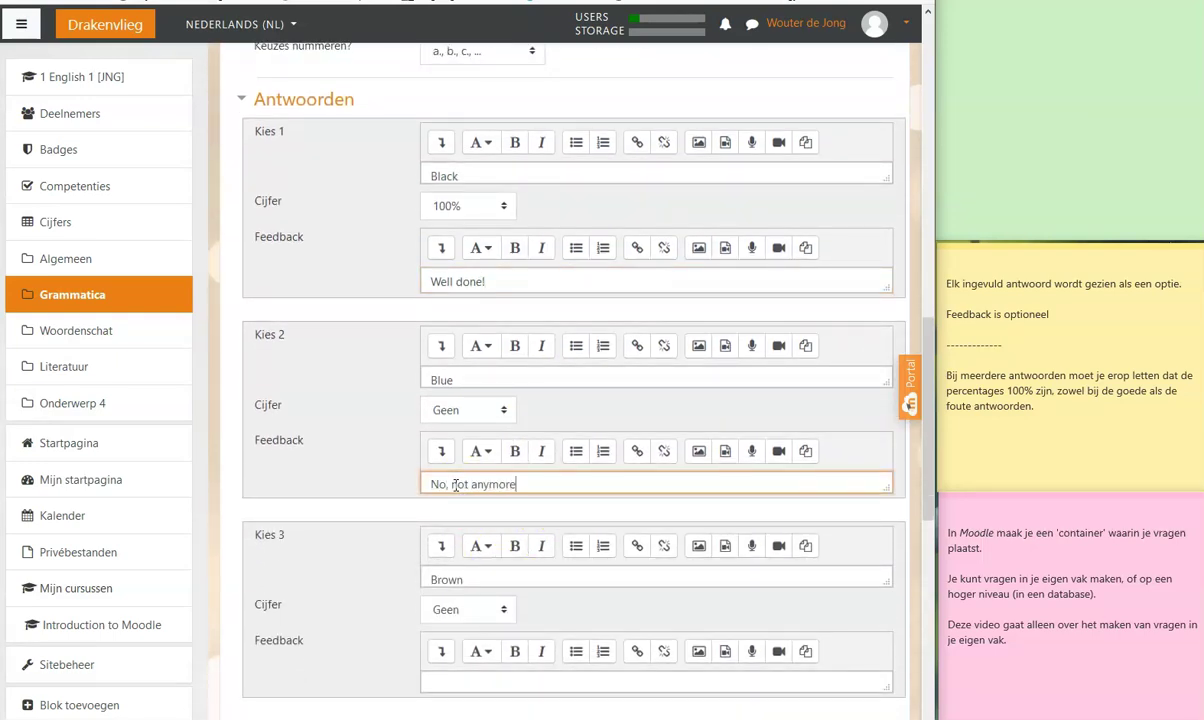
{"action": "scroll", "coordinate": [390, 493], "scroll_direction": "down", "scroll_amount": 6}
{"action": "left_click", "coordinate": [467, 366]}
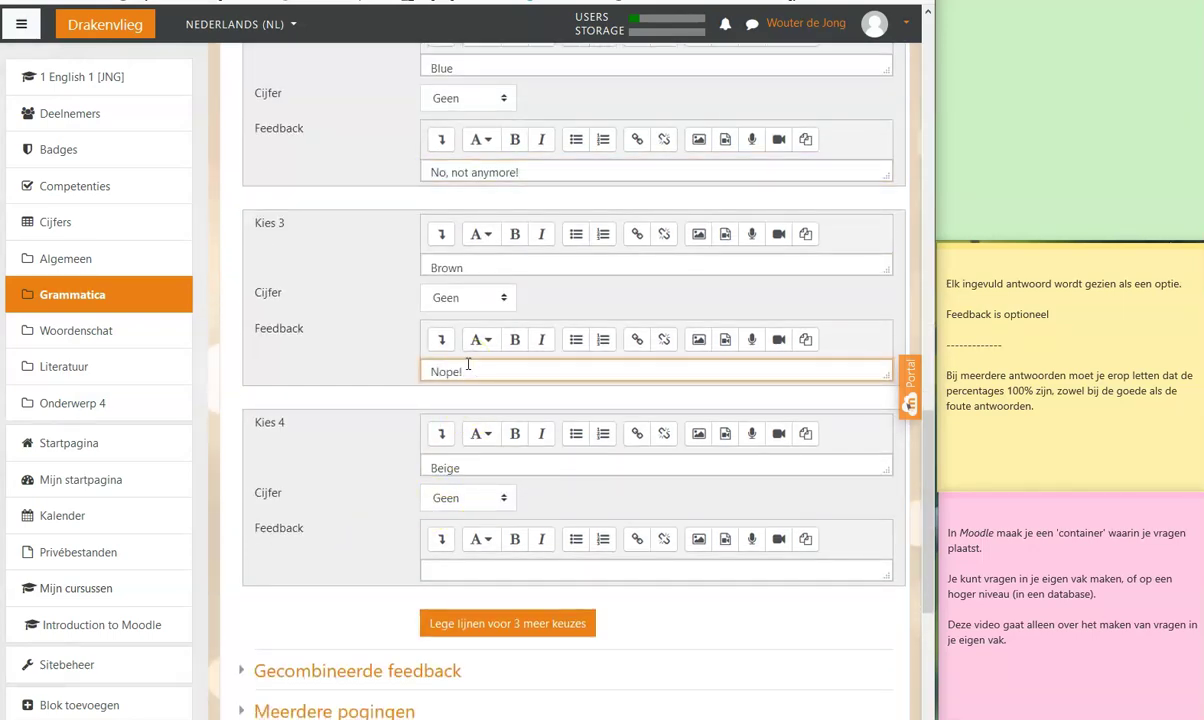
{"action": "left_click", "coordinate": [443, 574]}
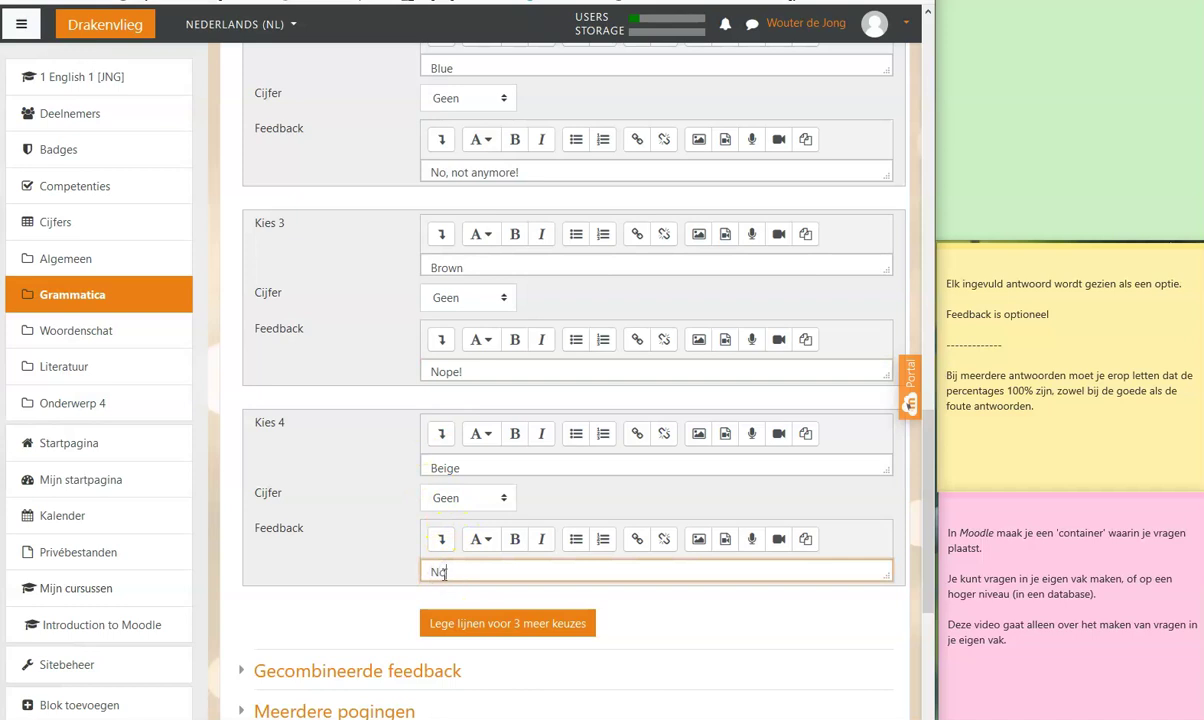
Save the answer feedback and continue editing the question.
{"action": "scroll", "coordinate": [390, 447], "scroll_direction": "down", "scroll_amount": 6}
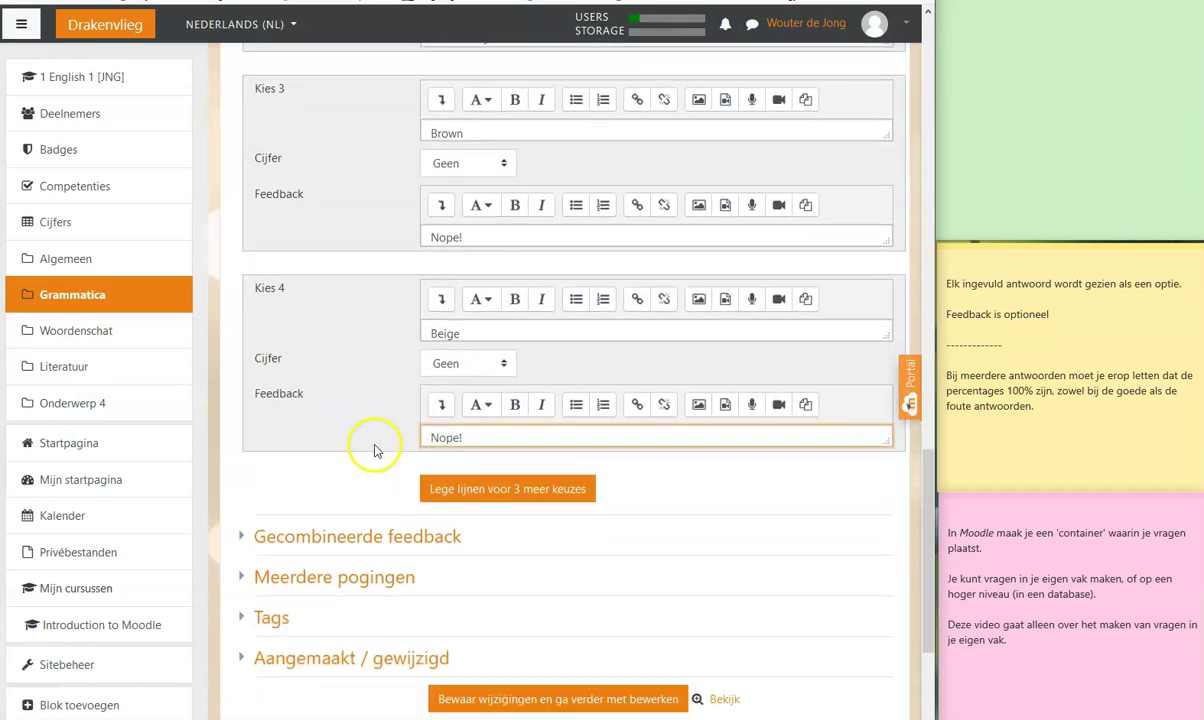
{"action": "left_click", "coordinate": [525, 522]}
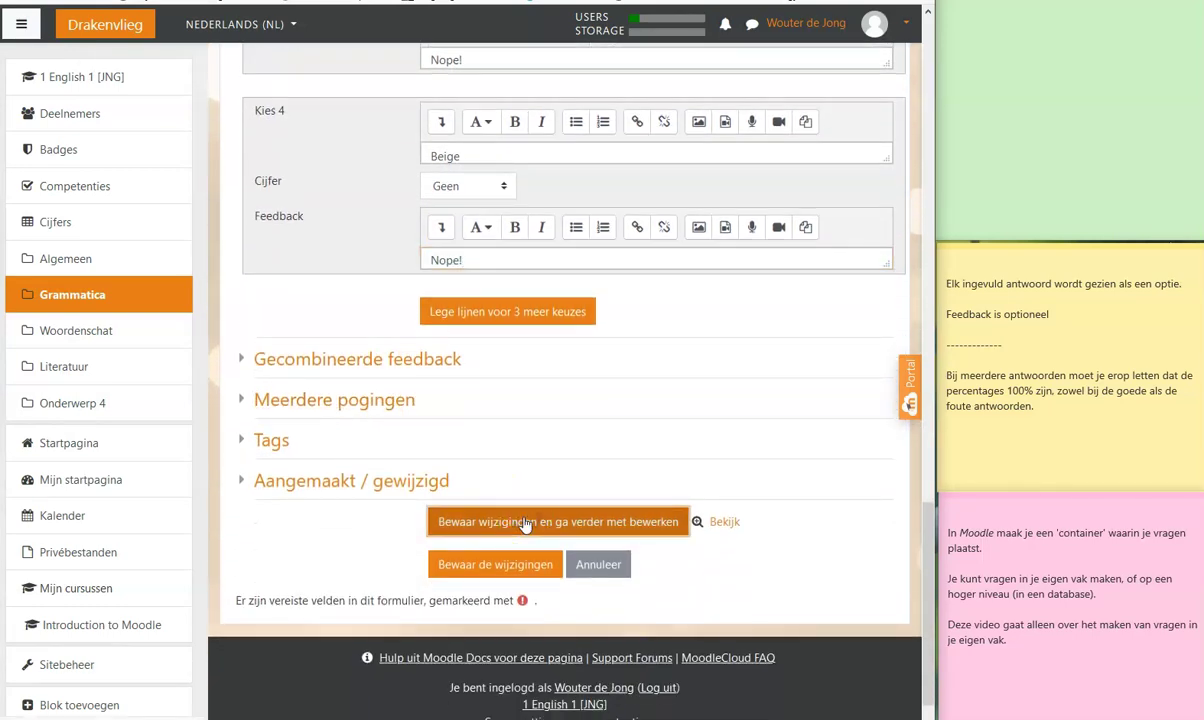
{"action": "scroll", "coordinate": [556, 545], "scroll_direction": "down", "scroll_amount": 18}
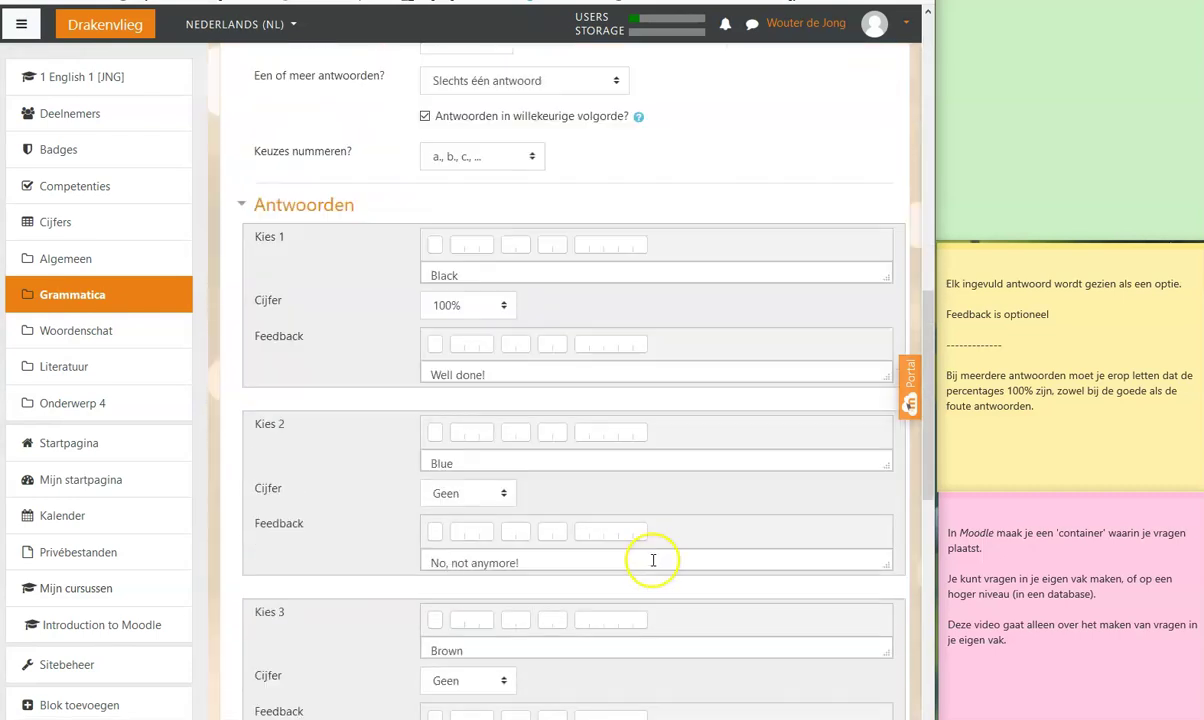
Preview the question, submit Blue as the answer to check its feedback, and close the preview.
{"action": "scroll", "coordinate": [653, 560], "scroll_direction": "down", "scroll_amount": 14}
{"action": "left_click", "coordinate": [723, 478]}
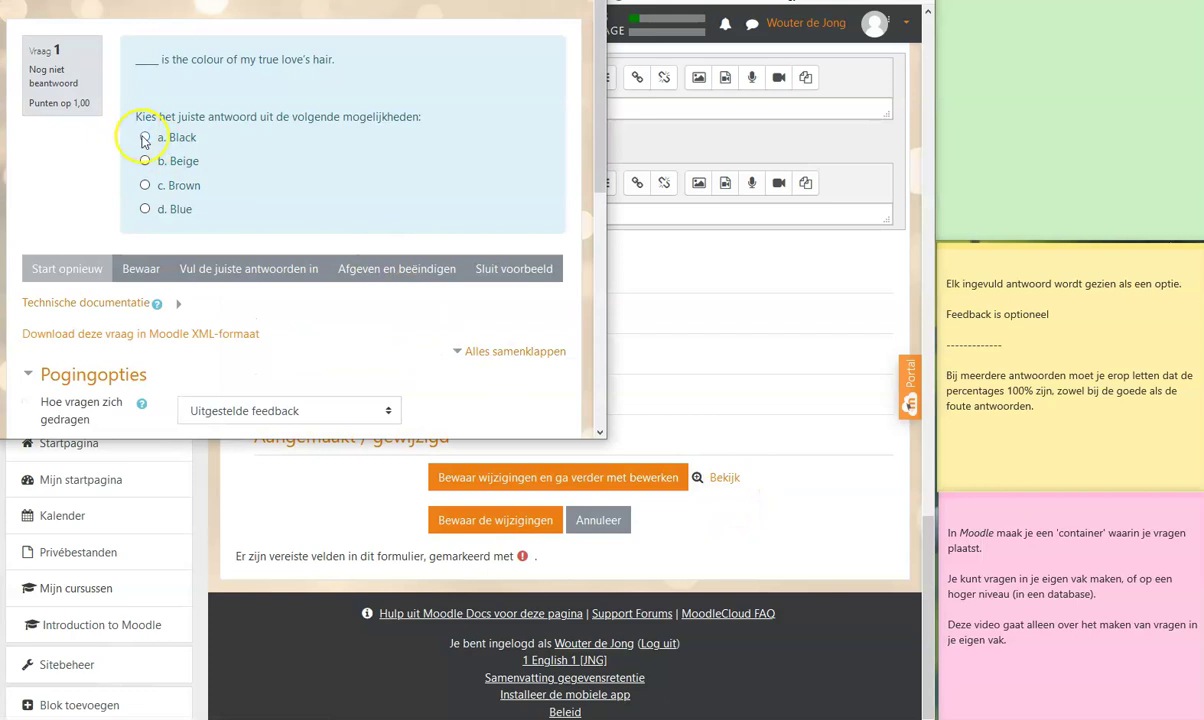
{"action": "left_click", "coordinate": [145, 138]}
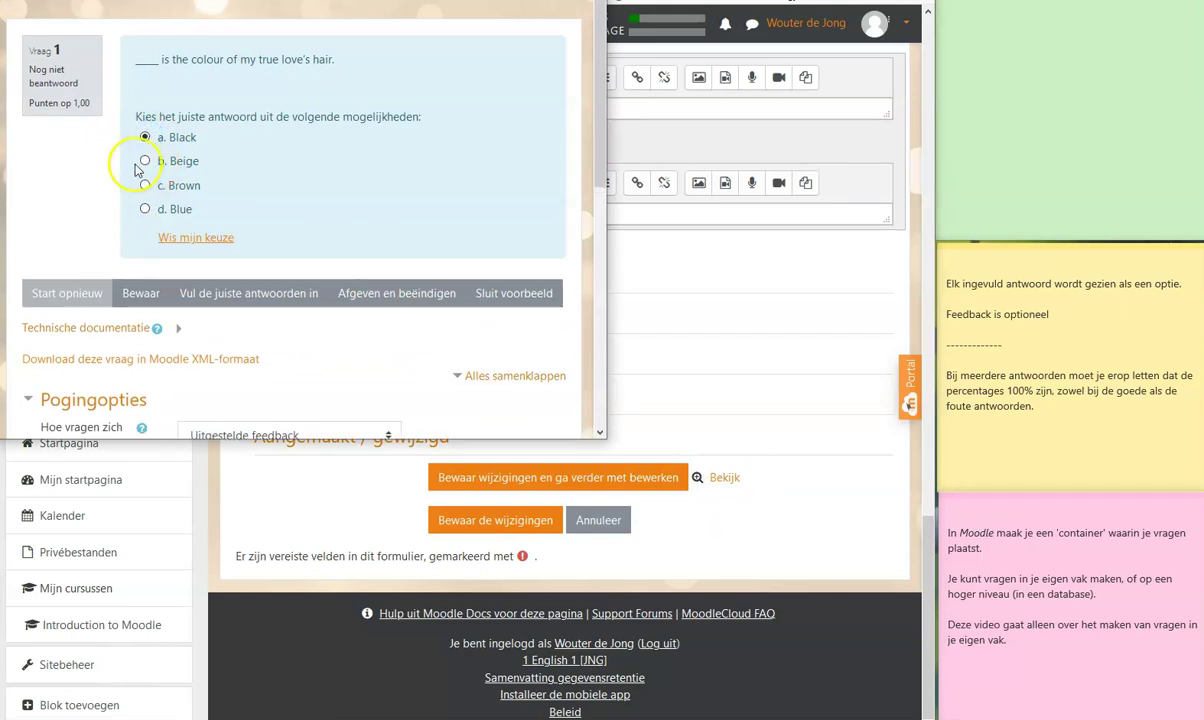
{"action": "left_click", "coordinate": [400, 290]}
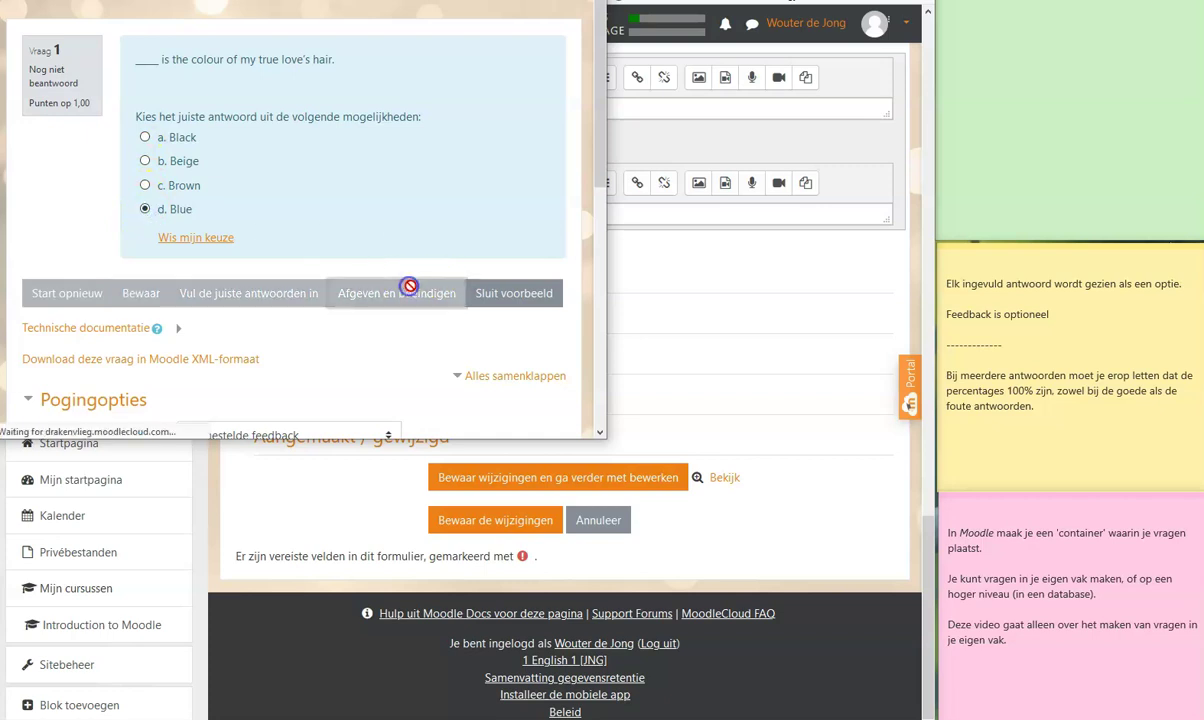
{"action": "left_click_drag", "start_coordinate": [318, 211], "coordinate": [246, 205]}
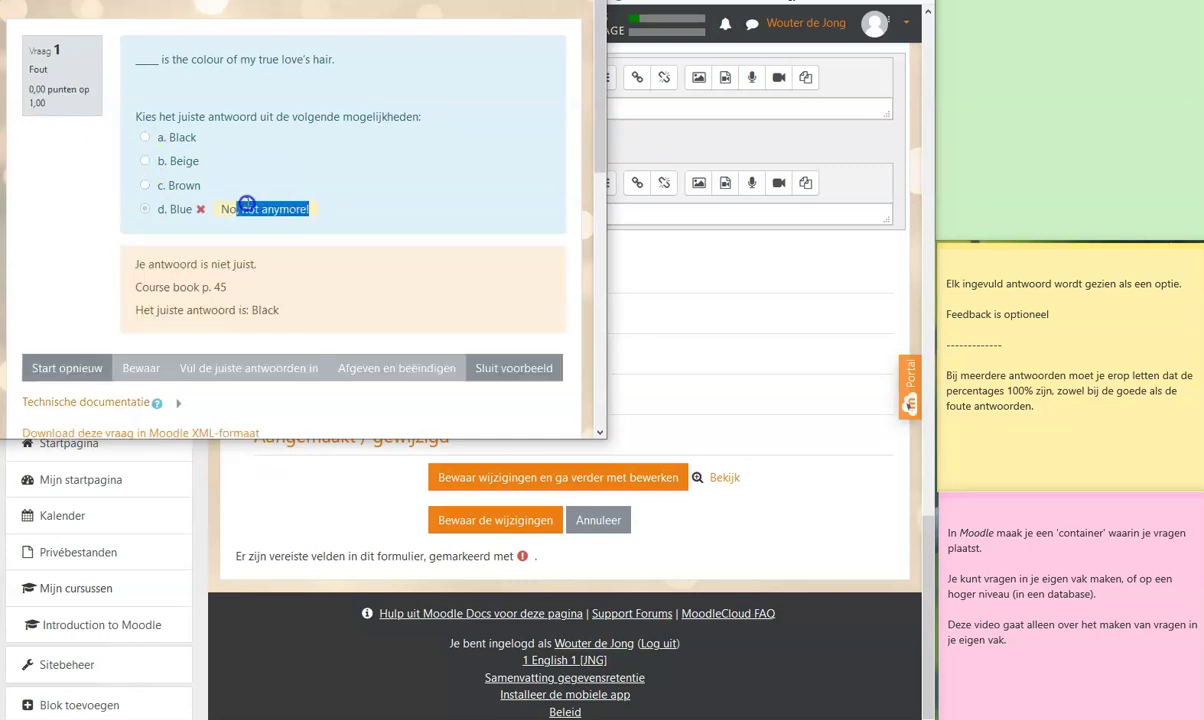
{"action": "left_click", "coordinate": [334, 198]}
{"action": "left_click", "coordinate": [507, 368]}
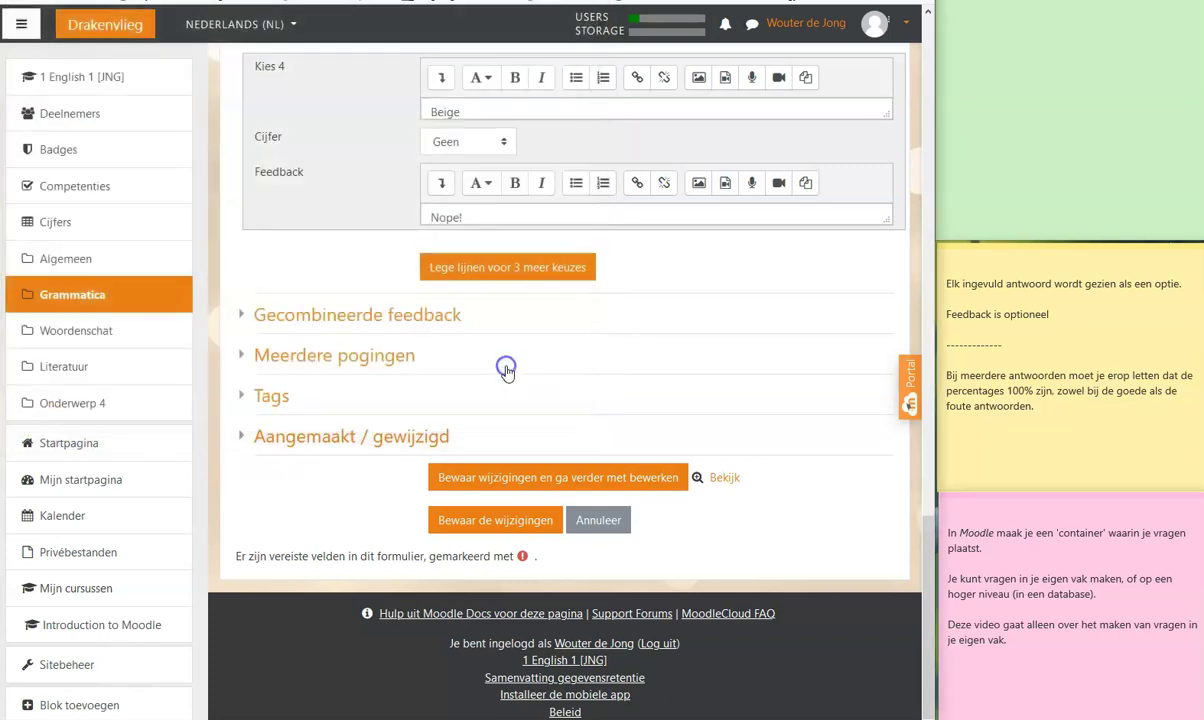
Save the question, return to the test, and add a new Meerkeuze question after the last one.
{"action": "left_click", "coordinate": [503, 521]}
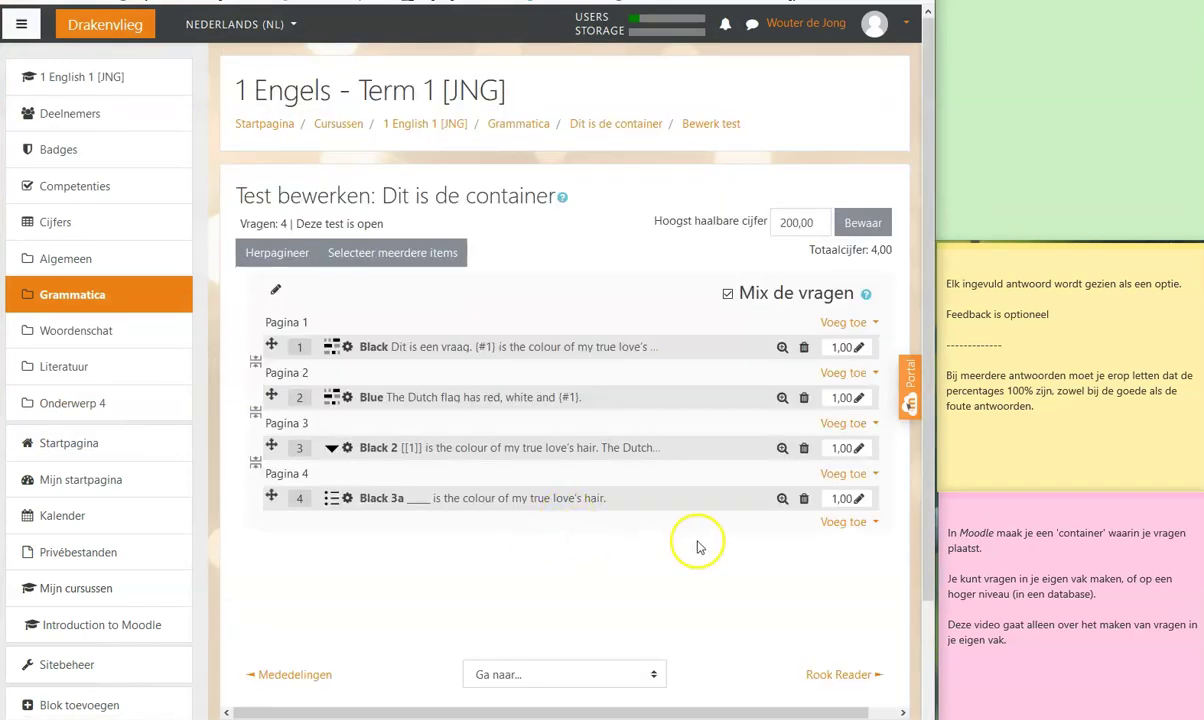
{"action": "left_click", "coordinate": [838, 522]}
{"action": "left_click", "coordinate": [802, 550]}
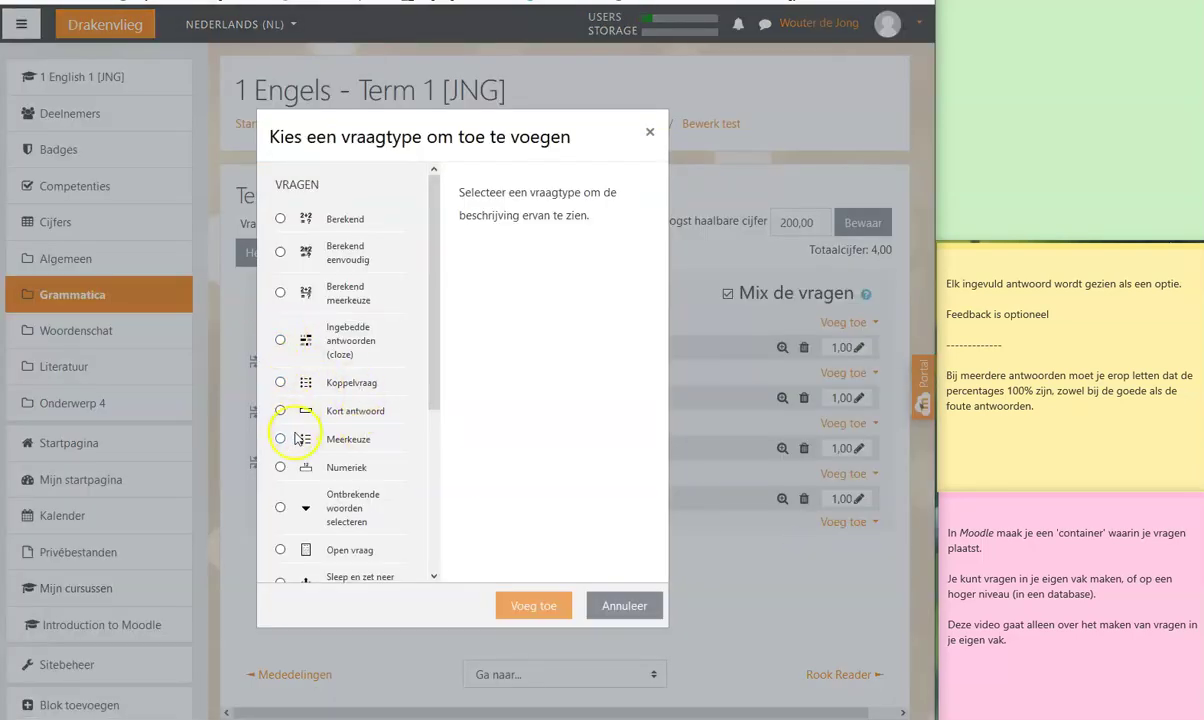
{"action": "scroll", "coordinate": [296, 390], "scroll_direction": "down", "scroll_amount": 2}
{"action": "left_click", "coordinate": [348, 346]}
{"action": "left_click", "coordinate": [527, 605]}
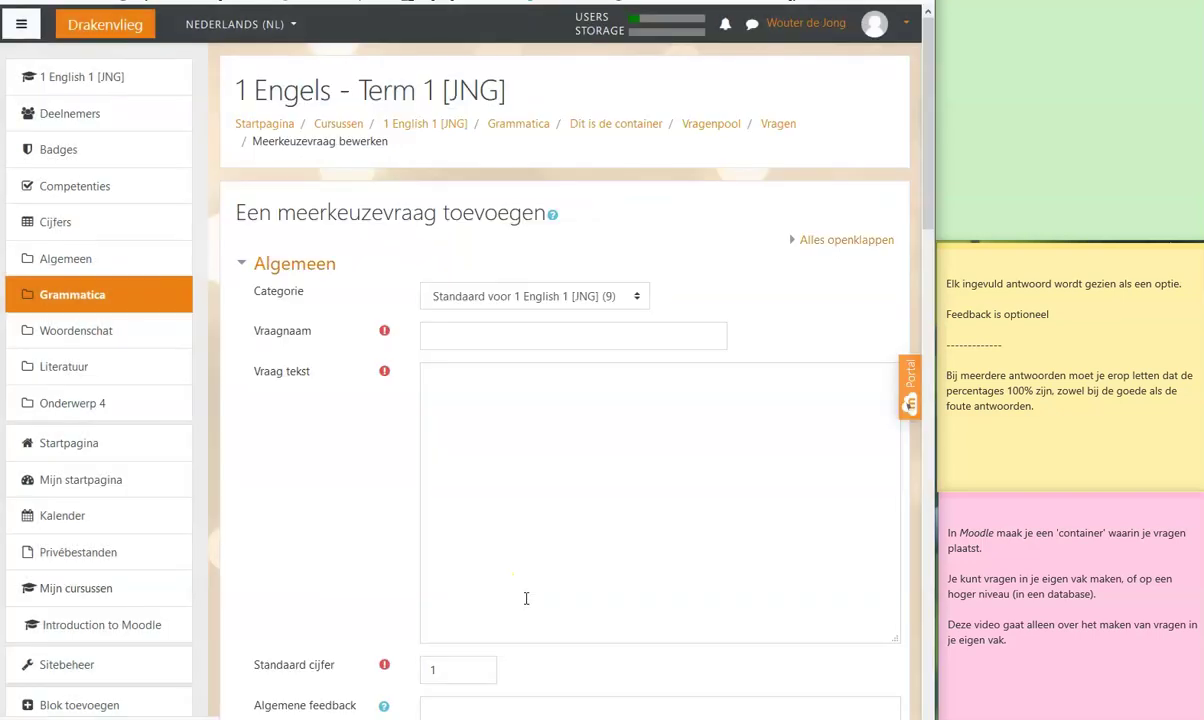
Name the question 'Black 3b' and enter the question text '_____ is the colour of my true love's hair.'.
{"action": "left_click", "coordinate": [466, 338]}
{"action": "type", "text": "Black 3b"}
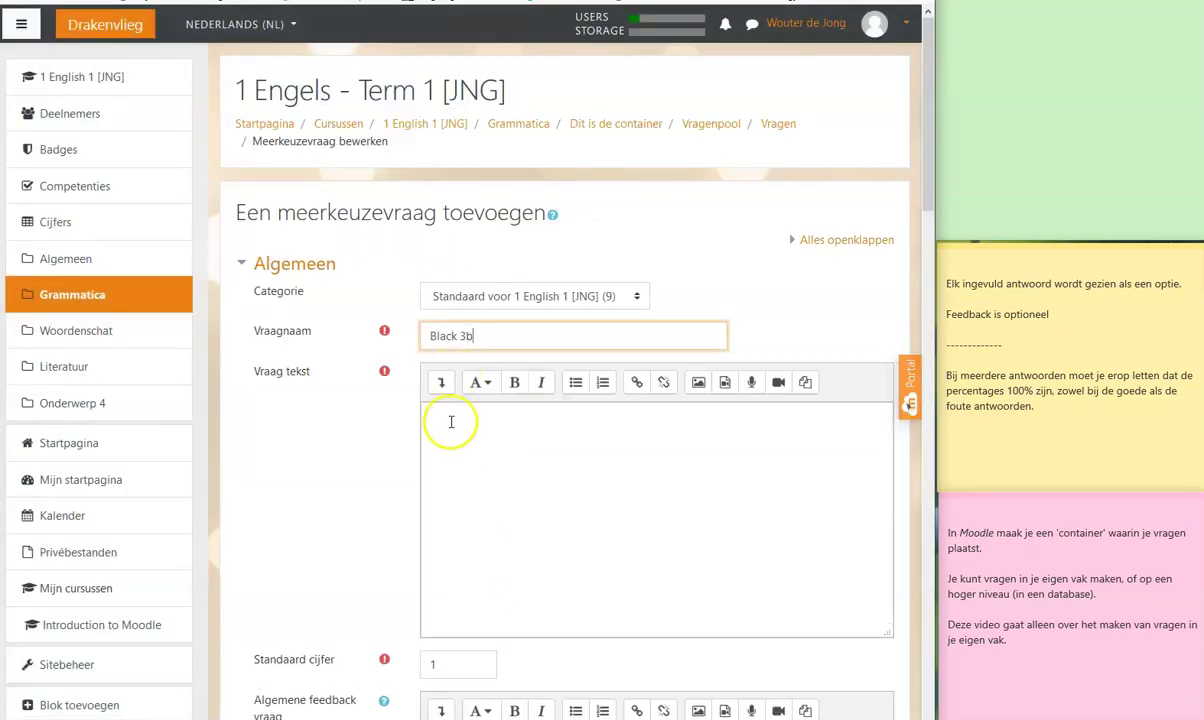
{"action": "left_click", "coordinate": [451, 422]}
{"action": "type", "text": "Black is the colour of my true love's hair."}
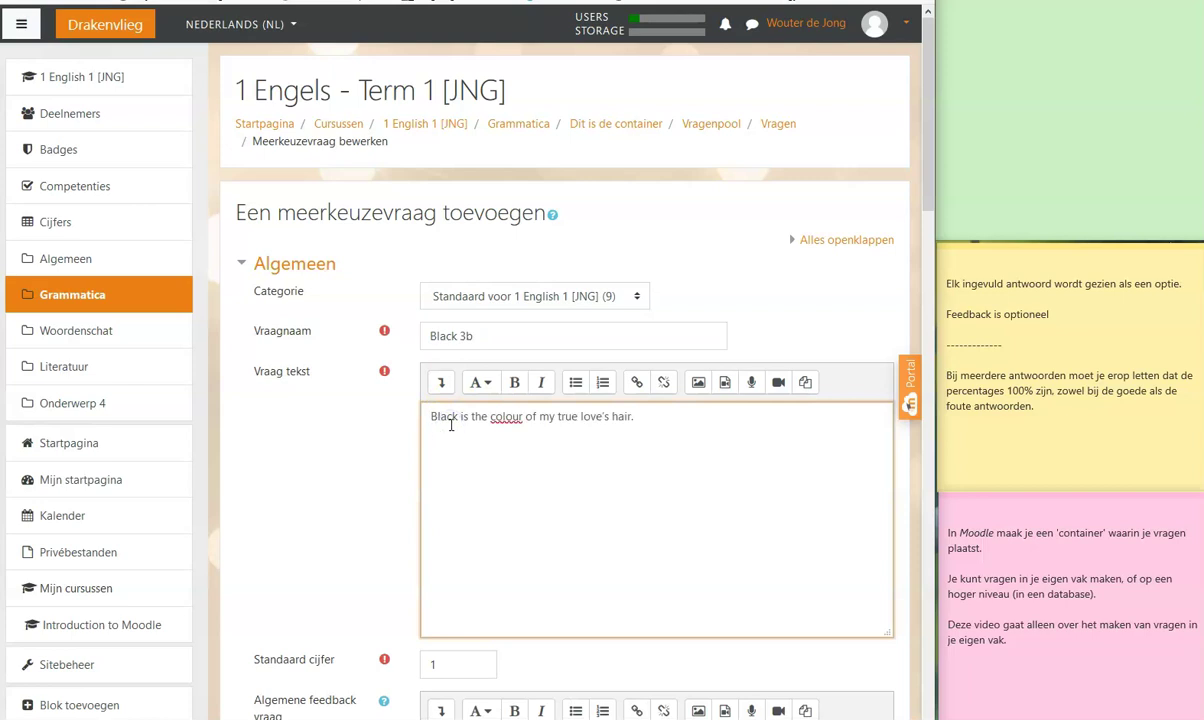
{"action": "type", "text": "_____"}
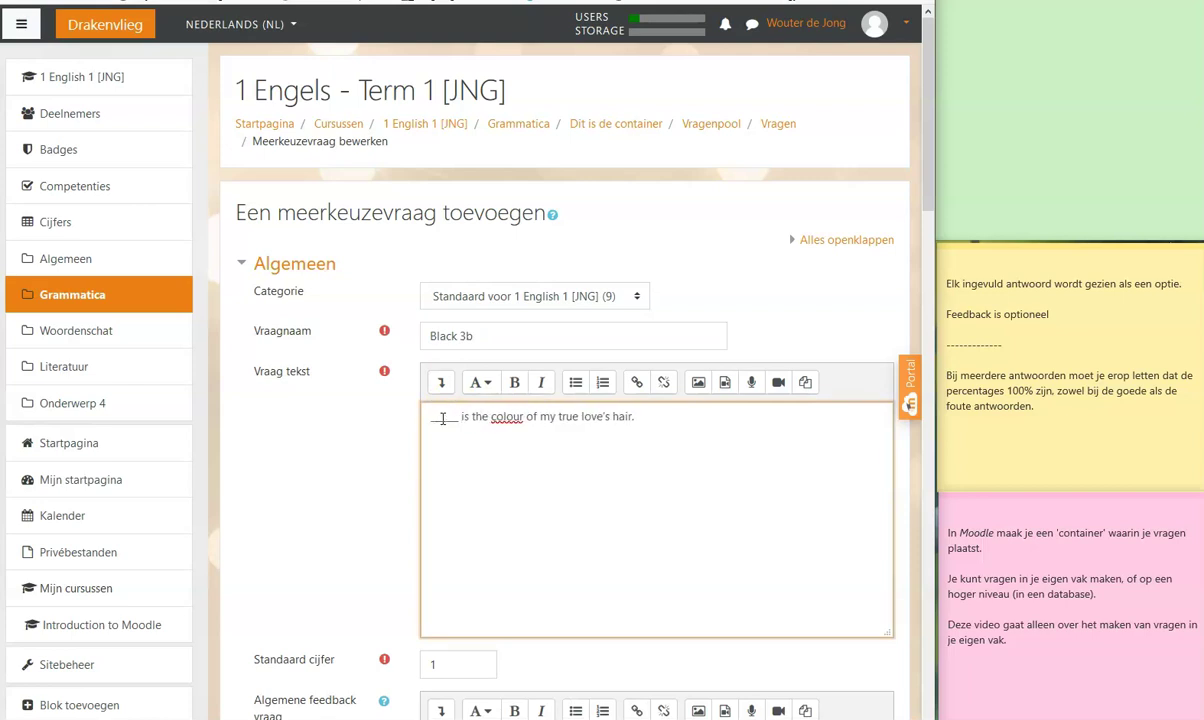
Enter 'Course book p.45' as the general feedback of the question.
{"action": "scroll", "coordinate": [442, 418], "scroll_direction": "down", "scroll_amount": 3}
{"action": "left_click", "coordinate": [470, 474]}
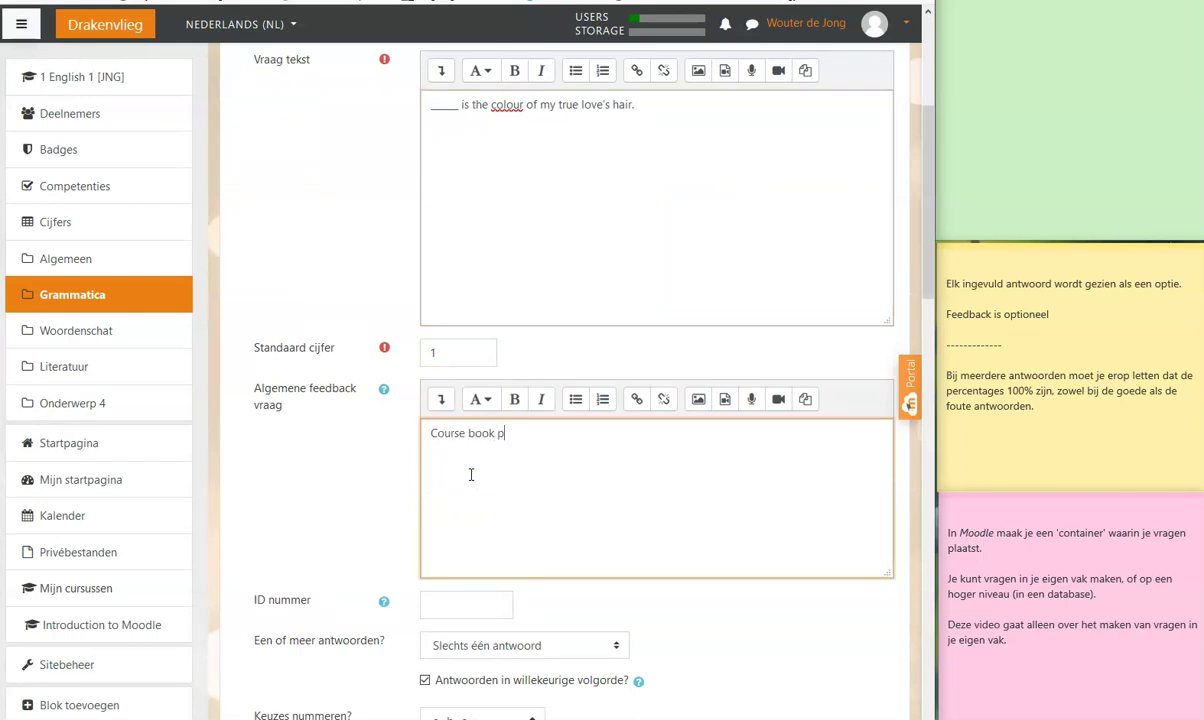
{"action": "scroll", "coordinate": [470, 474], "scroll_direction": "down", "scroll_amount": 2}
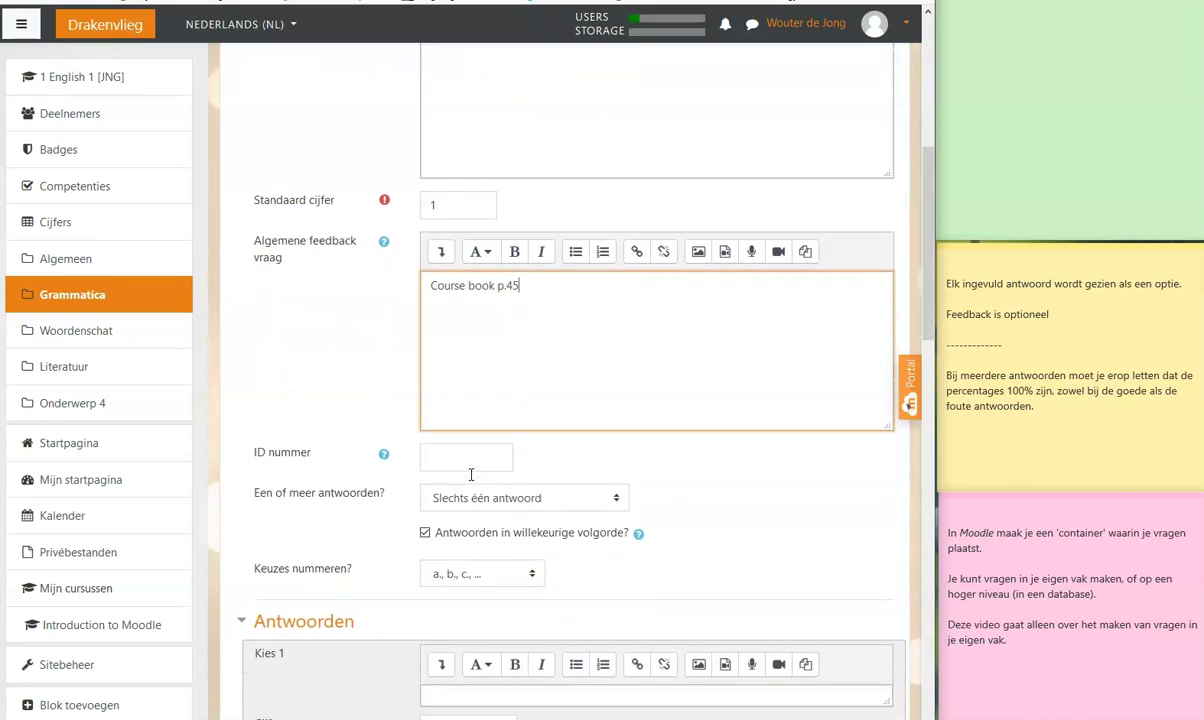
Allow multiple answers with 'Meerdere antwoorden toegelaten' and choose 'a., b., c., ...' as the choice numbering.
{"action": "left_click", "coordinate": [462, 411]}
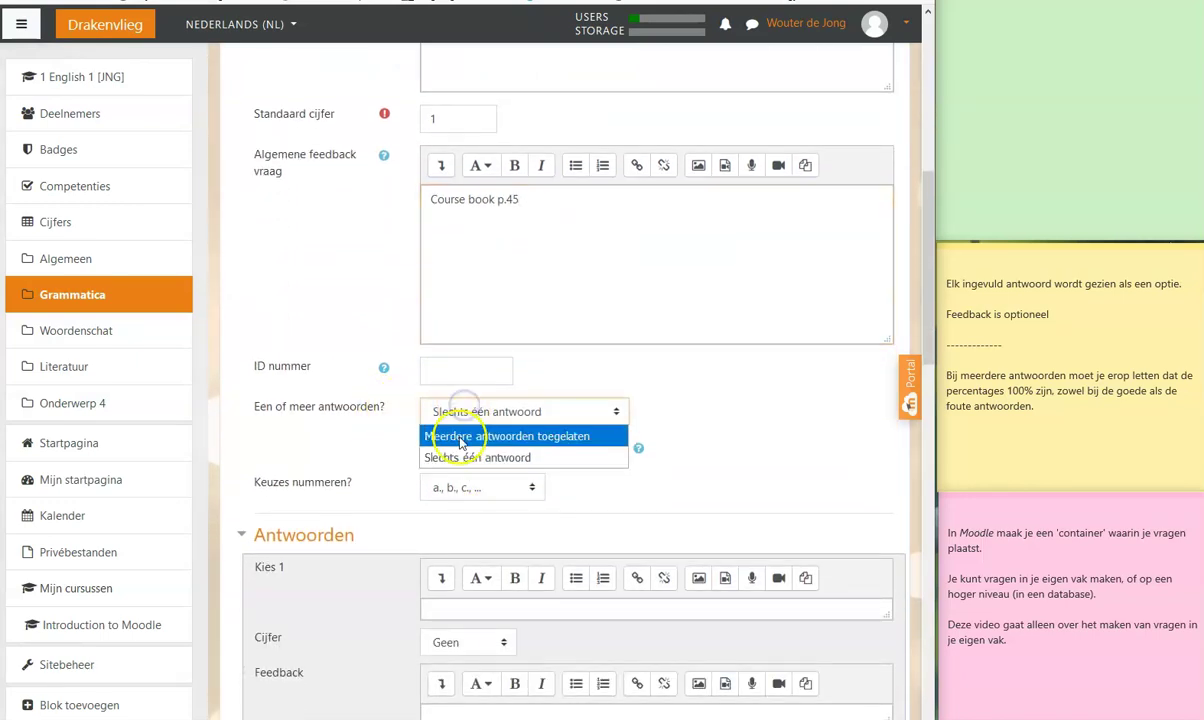
{"action": "left_click", "coordinate": [457, 430]}
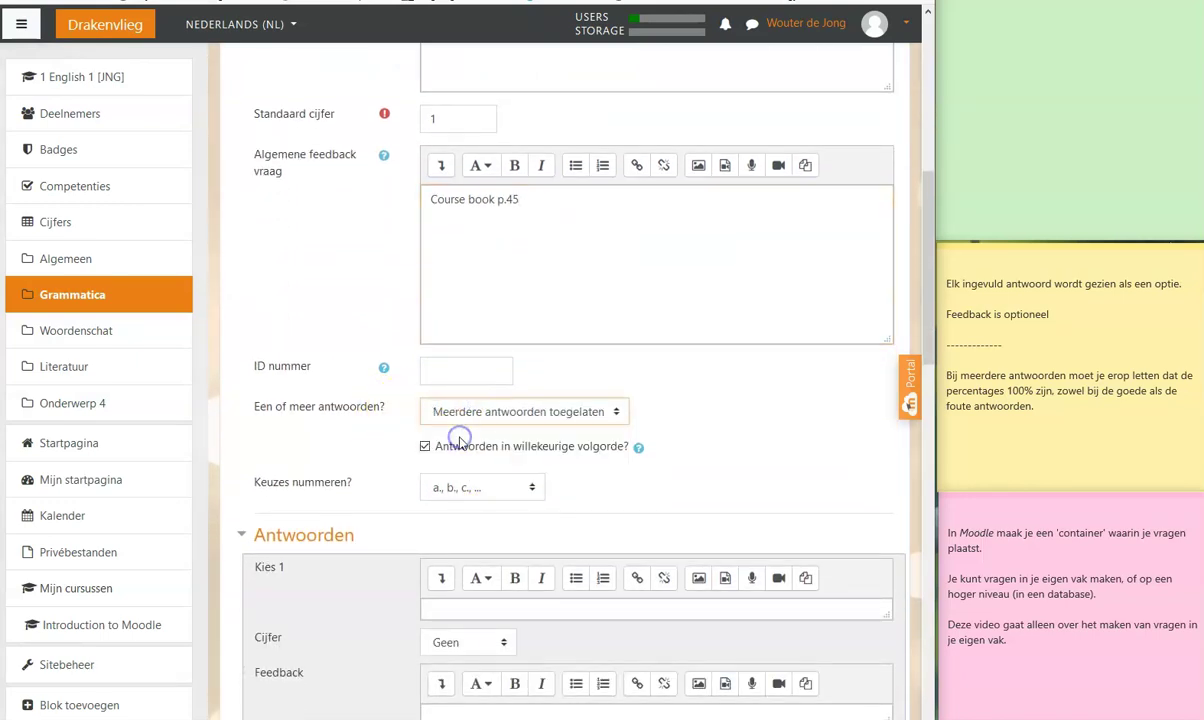
{"action": "left_click", "coordinate": [508, 487]}
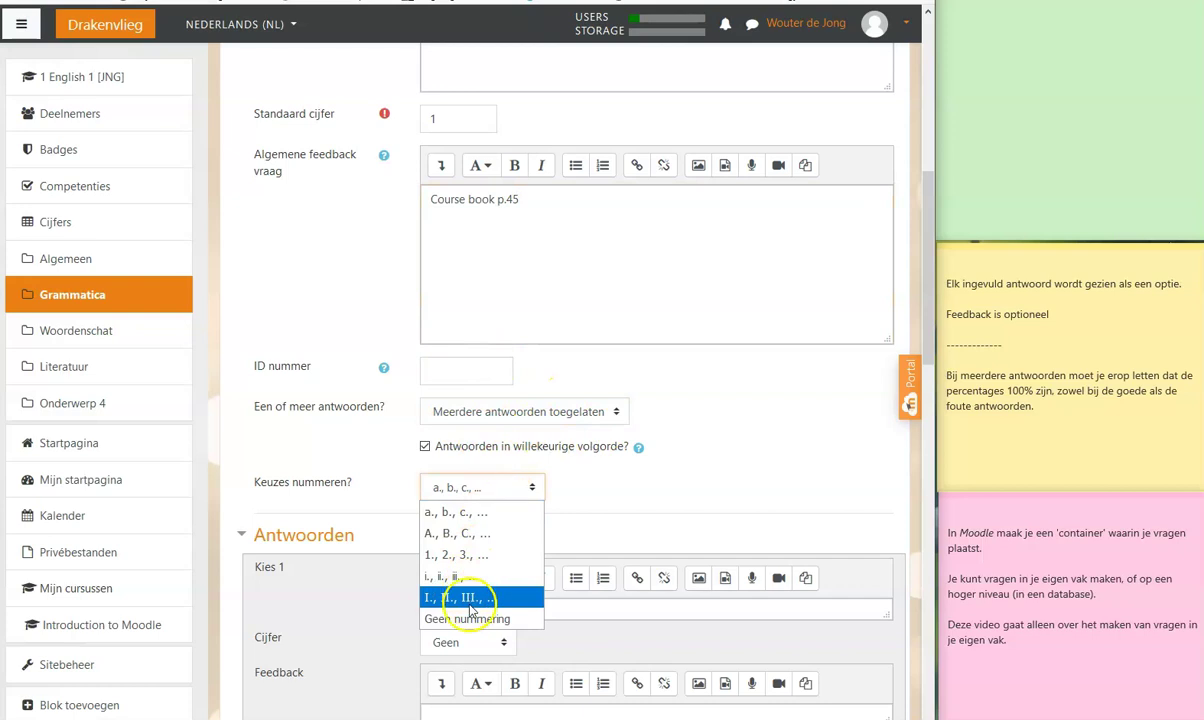
{"action": "left_click", "coordinate": [462, 513]}
Fill in choices 1 to 5 with the answers Black, Red, Blue, Brown and Beige.
{"action": "scroll", "coordinate": [395, 500], "scroll_direction": "down", "scroll_amount": 3}
{"action": "left_click", "coordinate": [455, 372]}
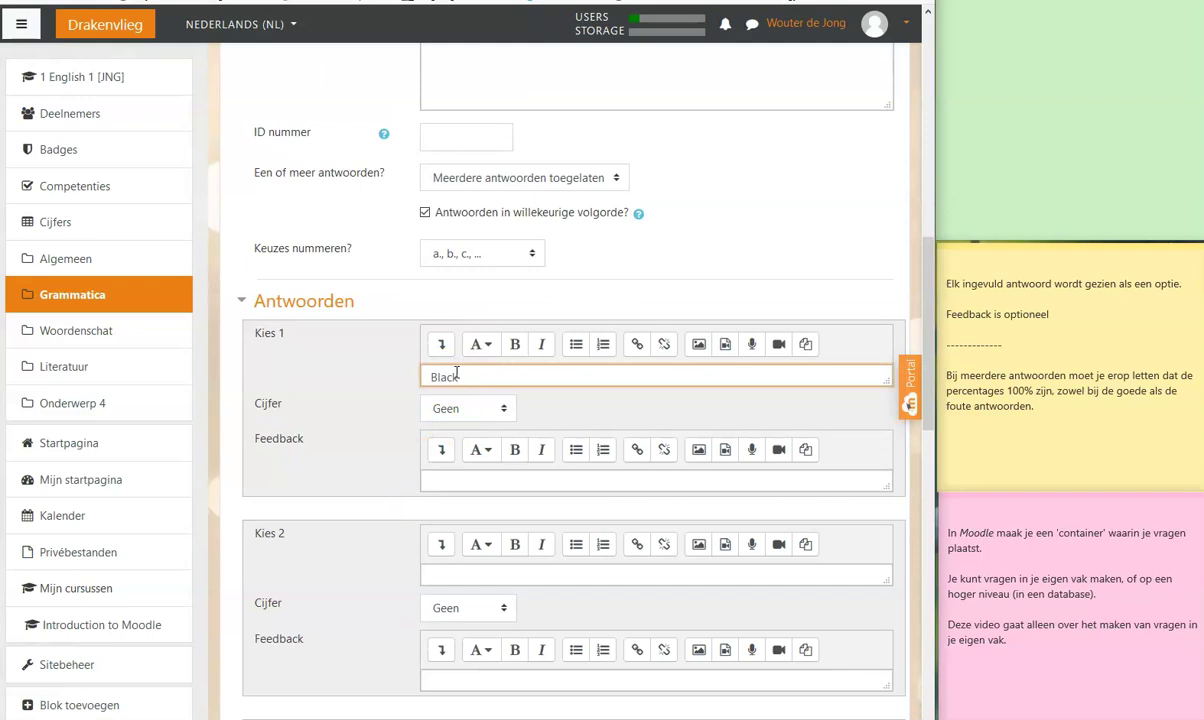
{"action": "scroll", "coordinate": [398, 418], "scroll_direction": "down", "scroll_amount": 2}
{"action": "left_click", "coordinate": [442, 420]}
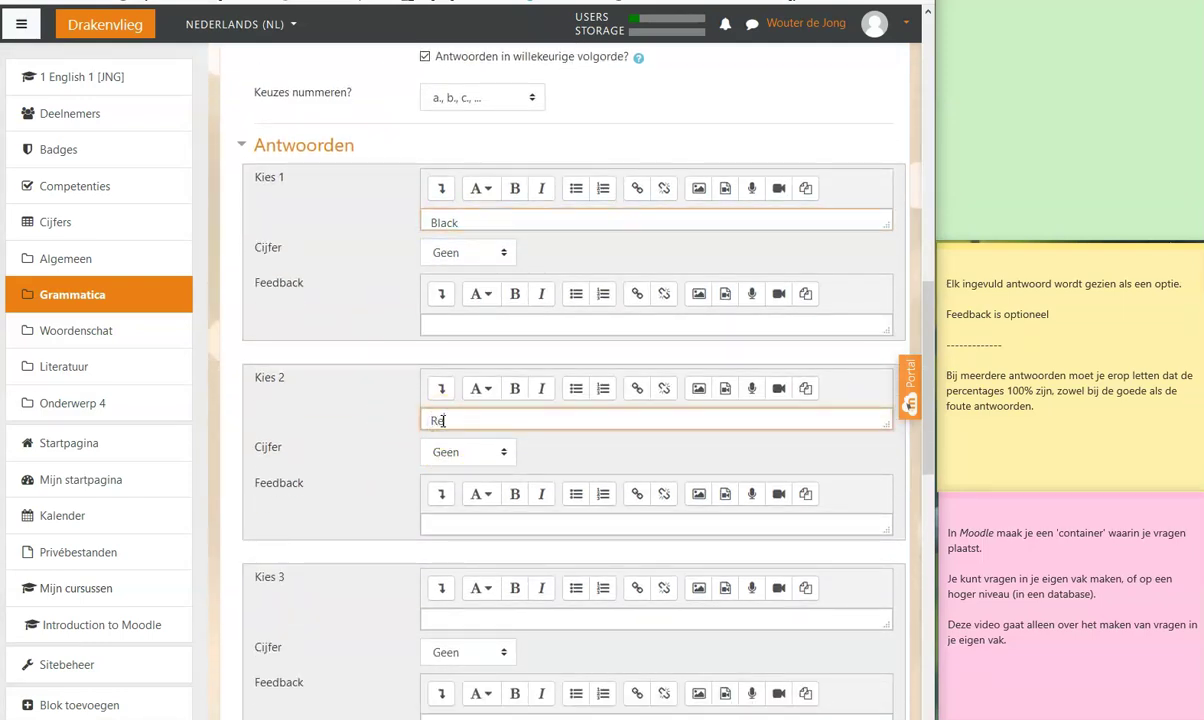
{"action": "scroll", "coordinate": [420, 420], "scroll_direction": "down", "scroll_amount": 4}
{"action": "left_click", "coordinate": [441, 308]}
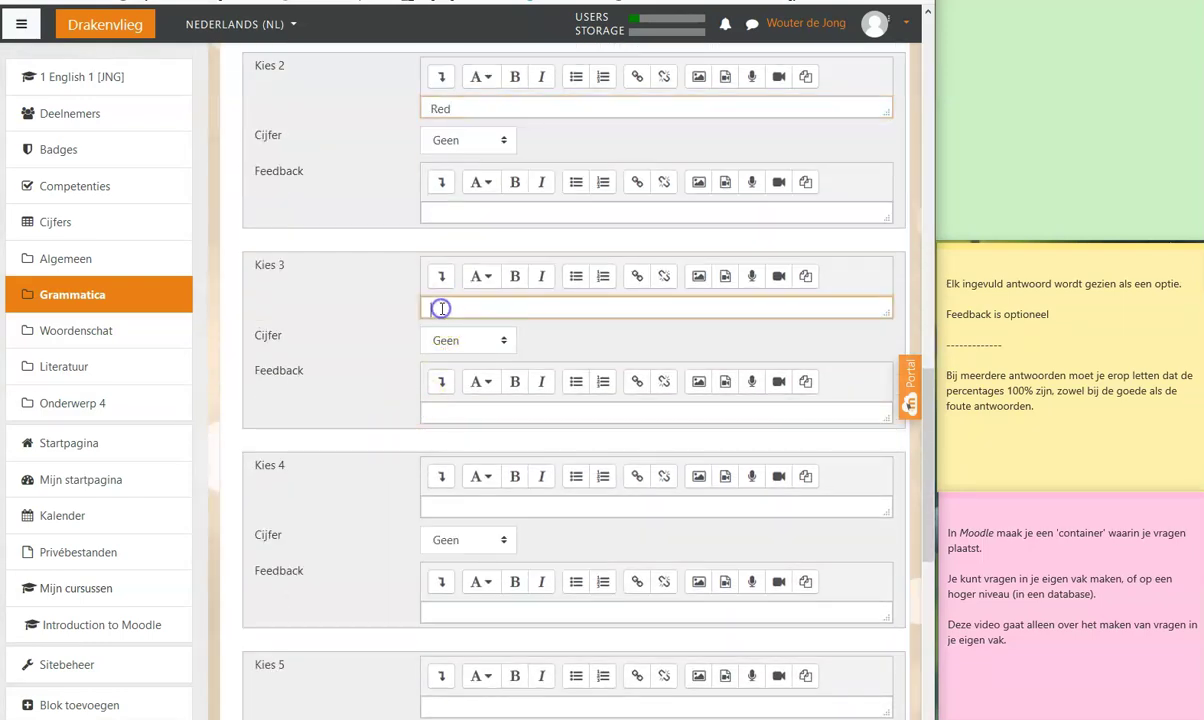
{"action": "left_click", "coordinate": [430, 505]}
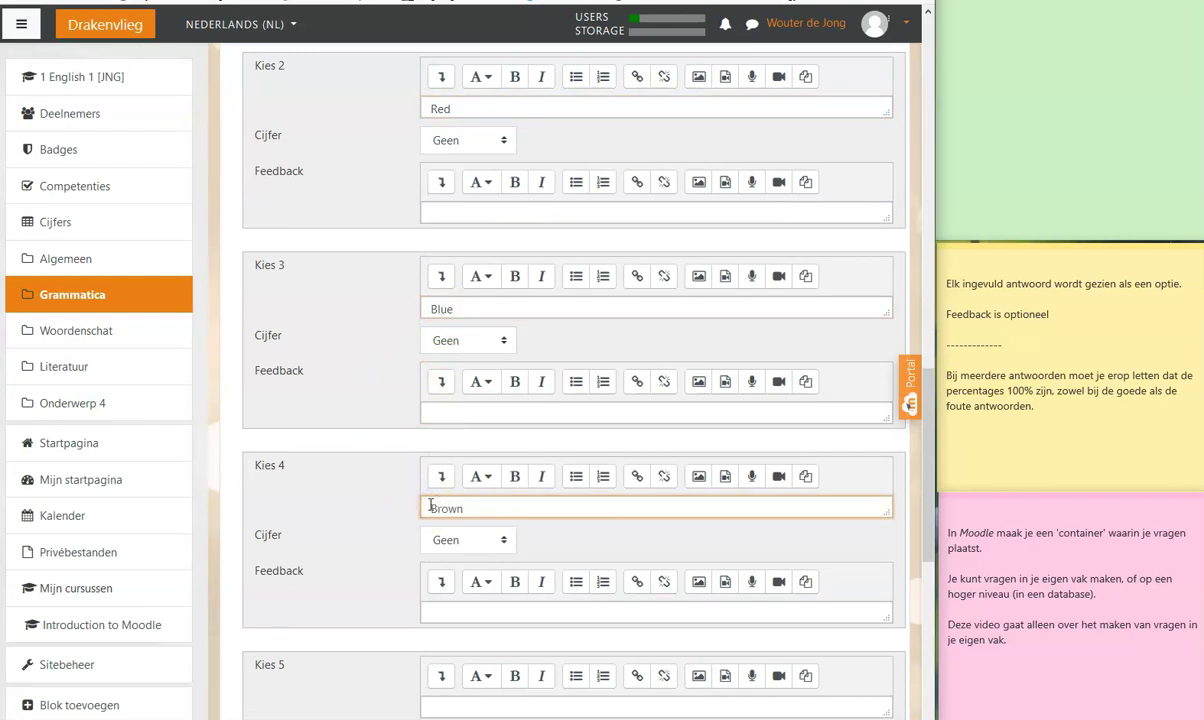
{"action": "scroll", "coordinate": [333, 507], "scroll_direction": "down", "scroll_amount": 3}
{"action": "left_click", "coordinate": [440, 475]}
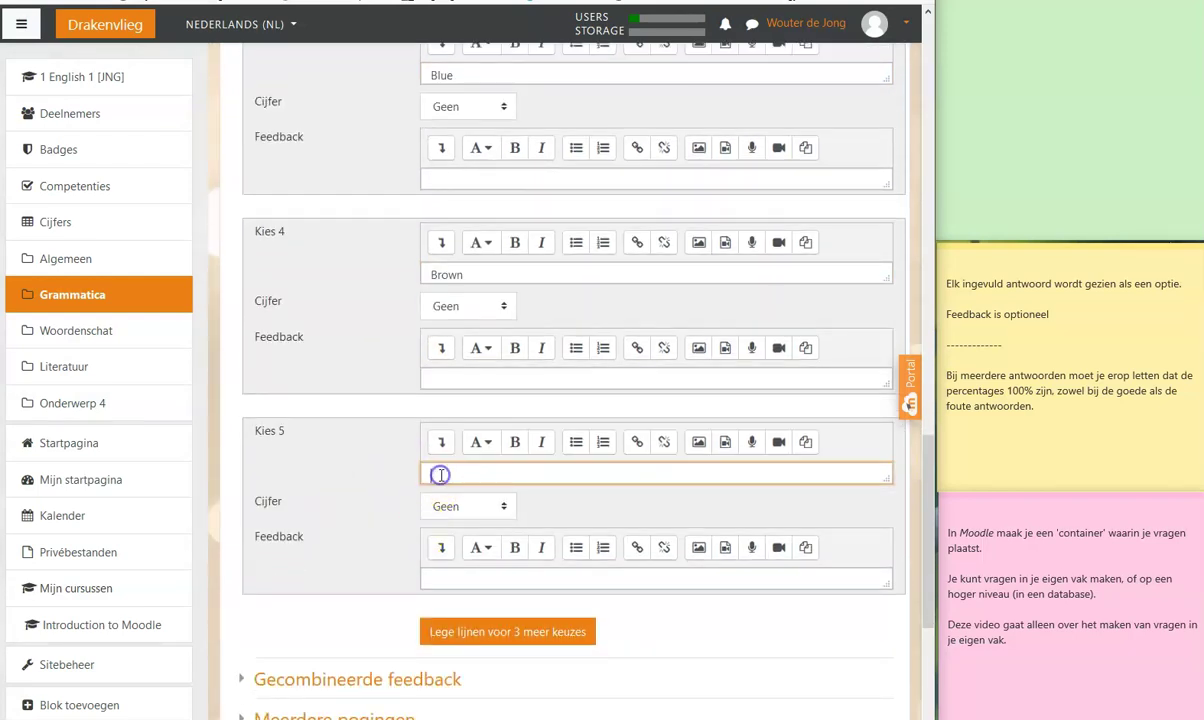
Highlight the yellow note's passage about the percentages required for the correct answers.
{"action": "scroll", "coordinate": [330, 418], "scroll_direction": "up", "scroll_amount": 8}
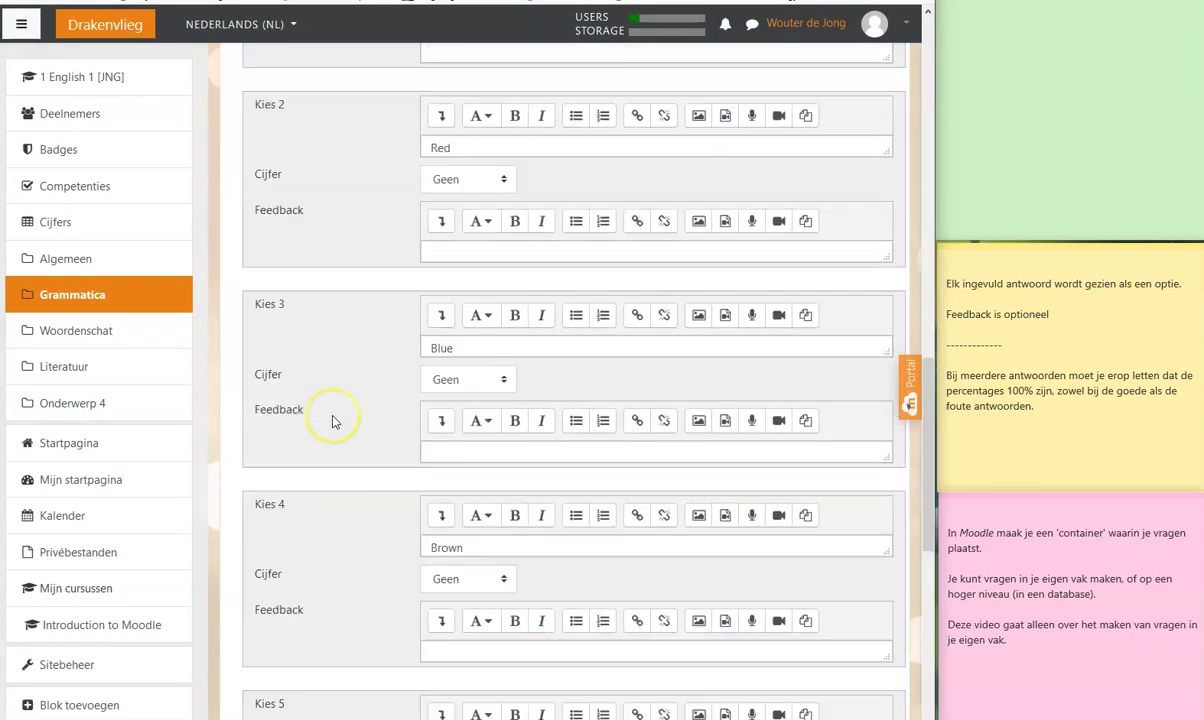
{"action": "left_click", "coordinate": [450, 328]}
{"action": "left_click", "coordinate": [444, 328]}
{"action": "left_click", "coordinate": [1051, 407]}
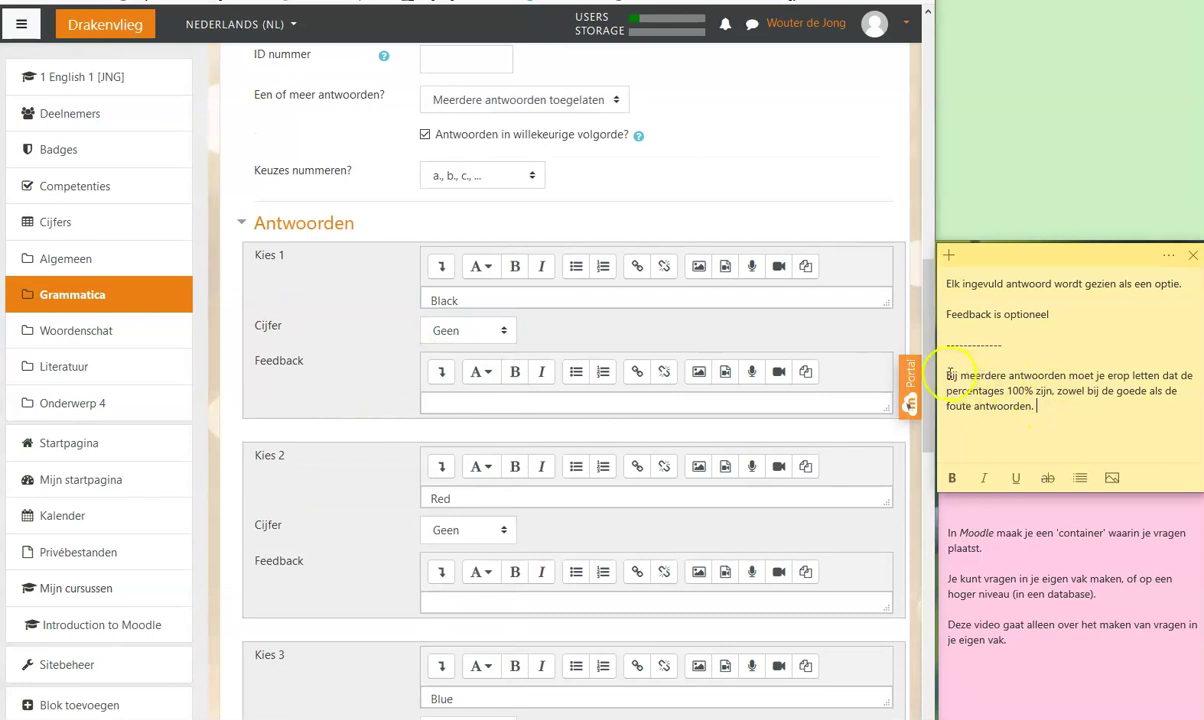
{"action": "left_click_drag", "start_coordinate": [950, 374], "coordinate": [1043, 407]}
{"action": "left_click", "coordinate": [1095, 403]}
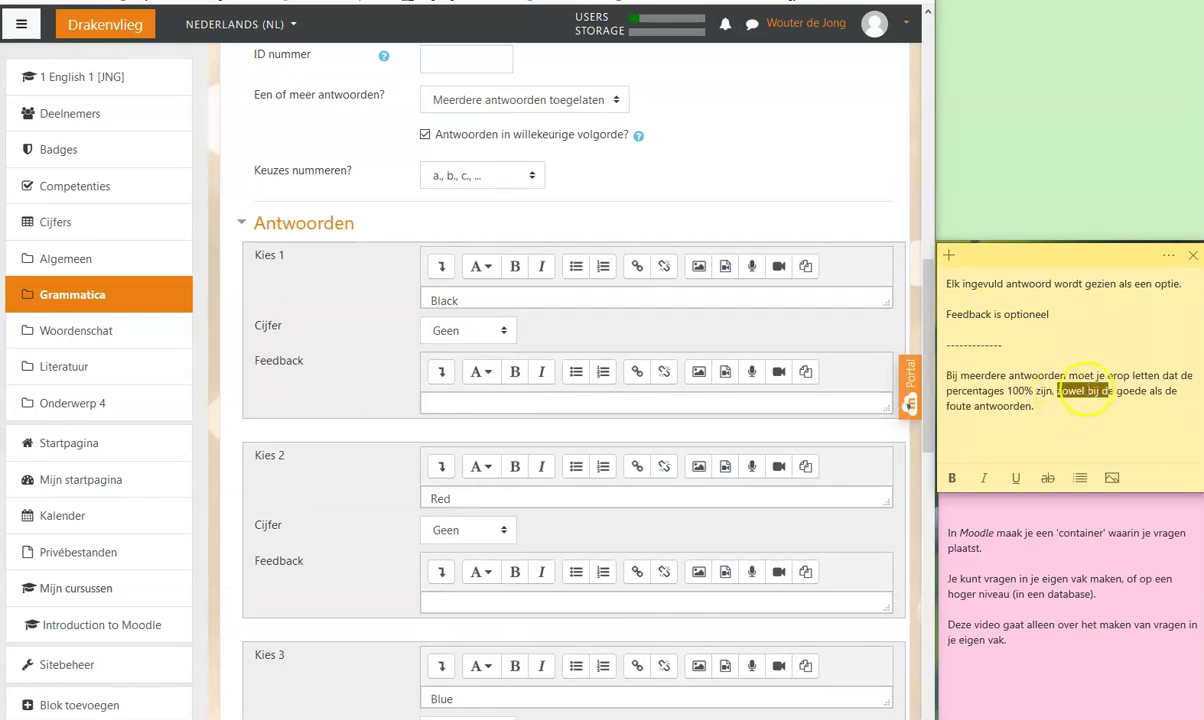
Set the grade of both correct answers, Black and Red, to 50%.
{"action": "left_click", "coordinate": [465, 330]}
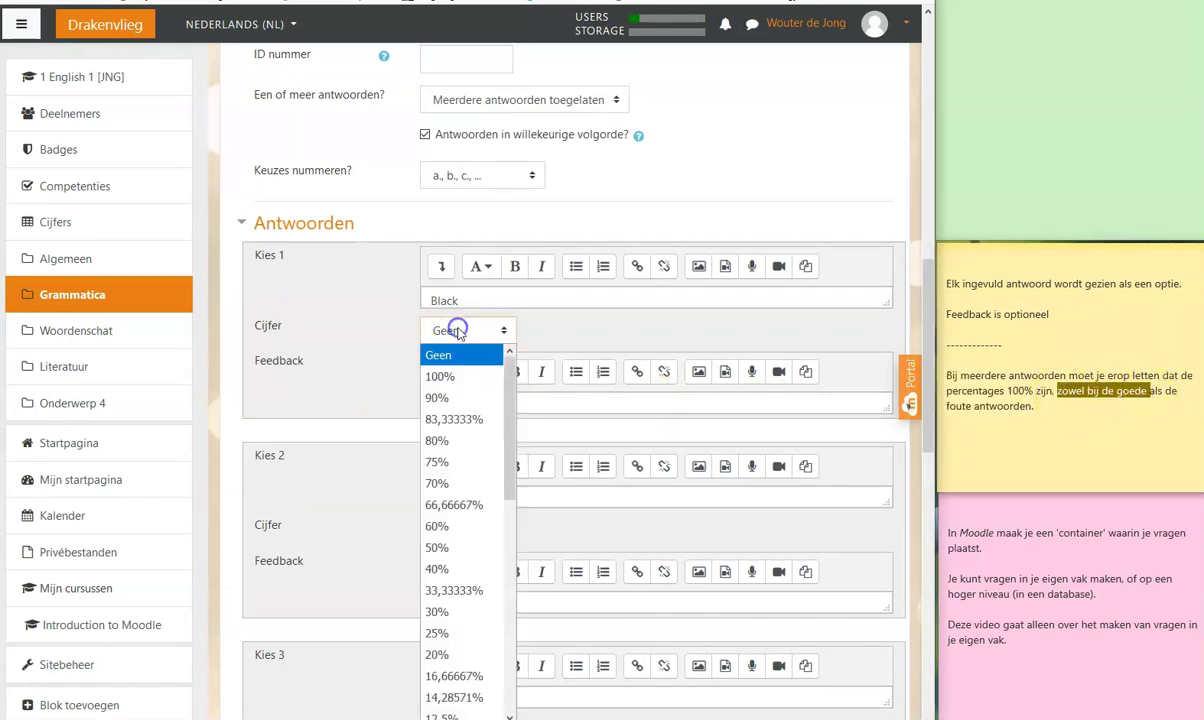
{"action": "left_click", "coordinate": [444, 527]}
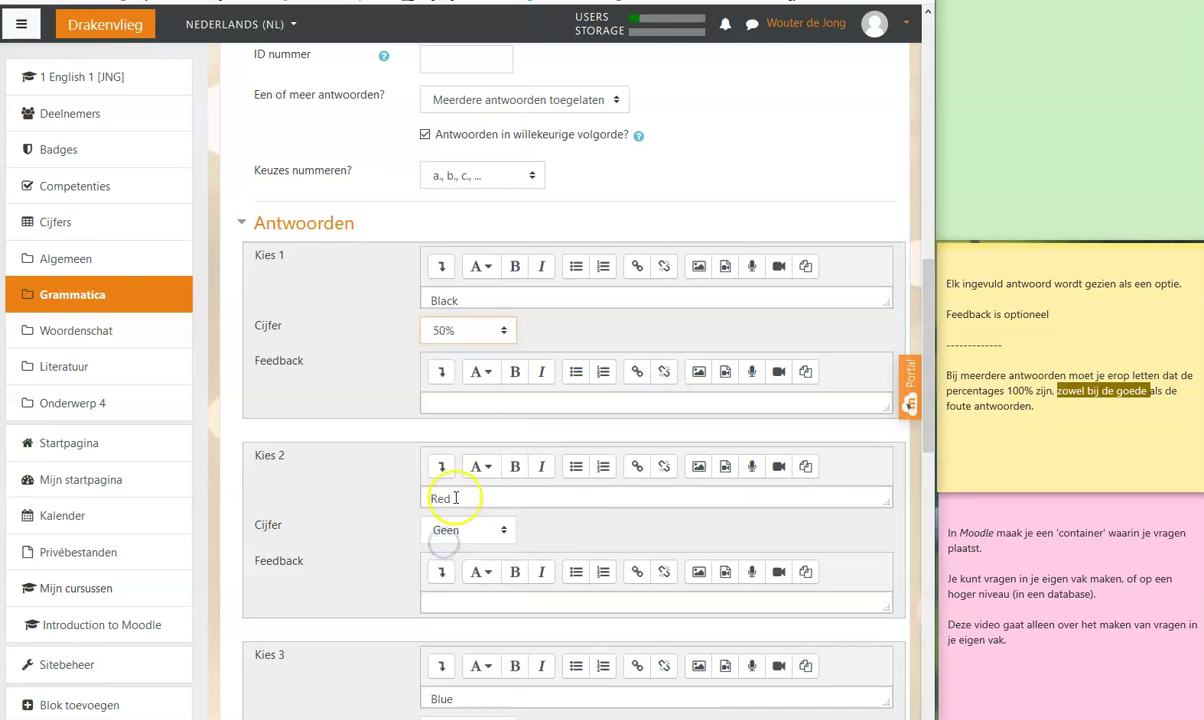
{"action": "left_click", "coordinate": [449, 532]}
{"action": "left_click", "coordinate": [445, 291]}
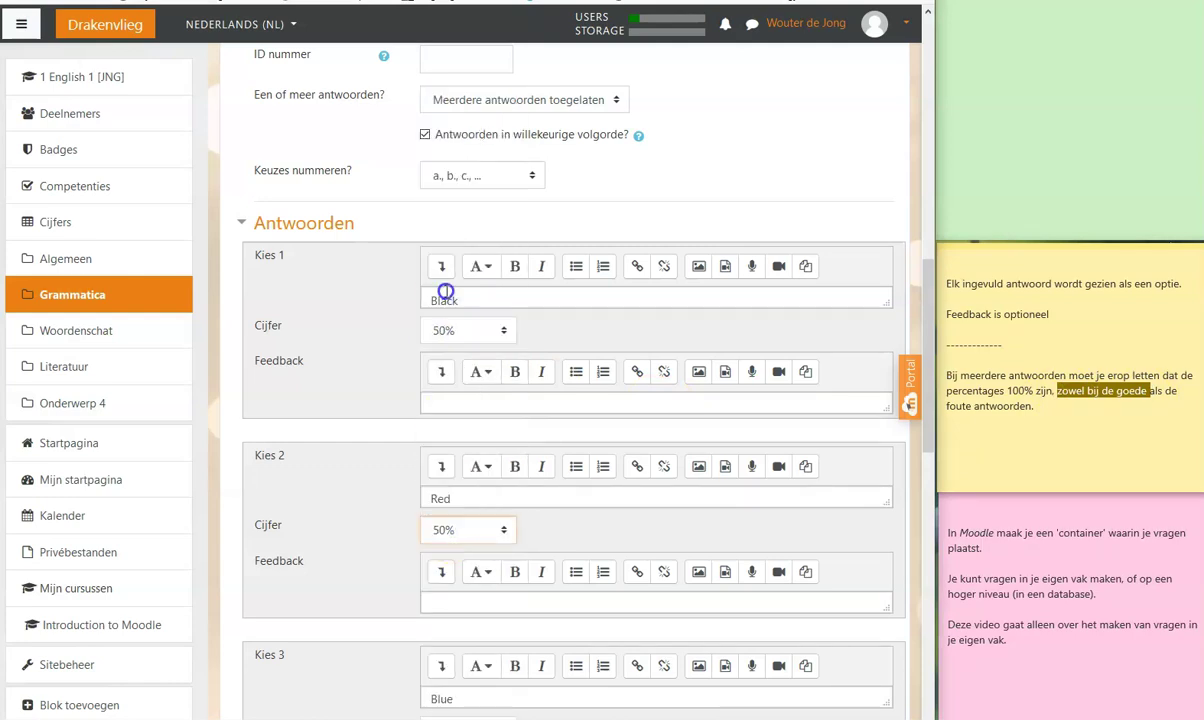
Highlight the yellow note's words about the wrong answers, 'als de foute antwoorden'.
{"action": "left_click", "coordinate": [1086, 406]}
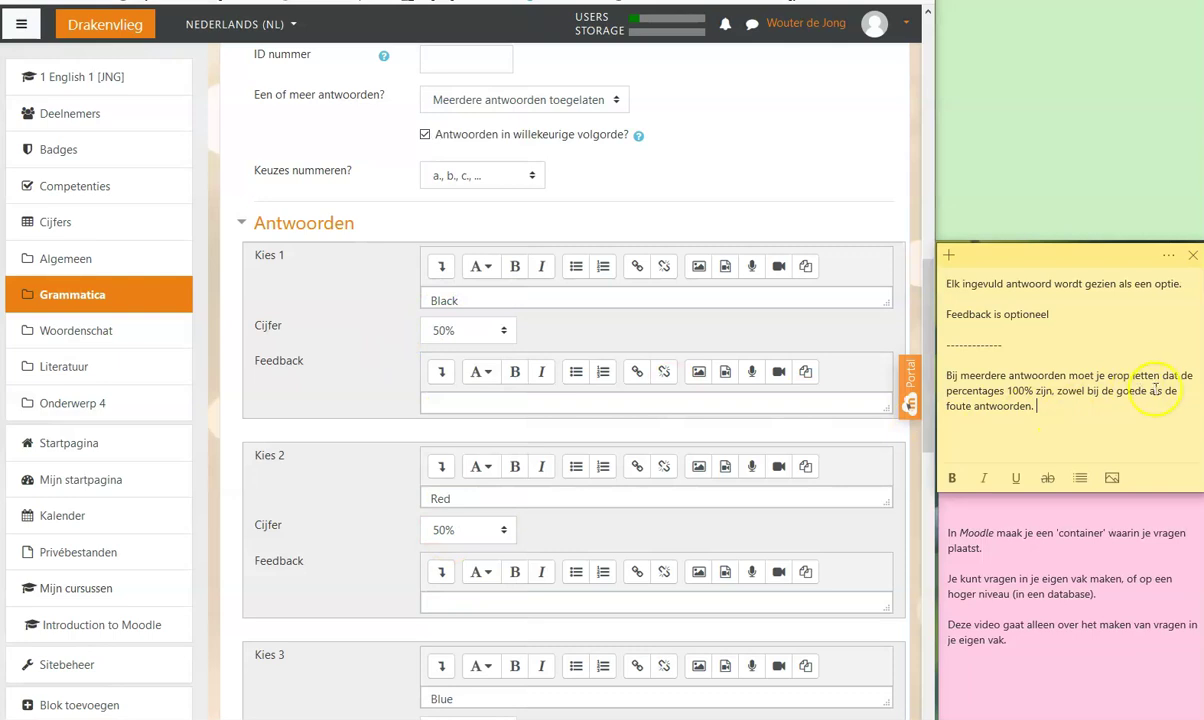
{"action": "left_click_drag", "start_coordinate": [1158, 388], "coordinate": [1165, 406]}
{"action": "left_click", "coordinate": [390, 421]}
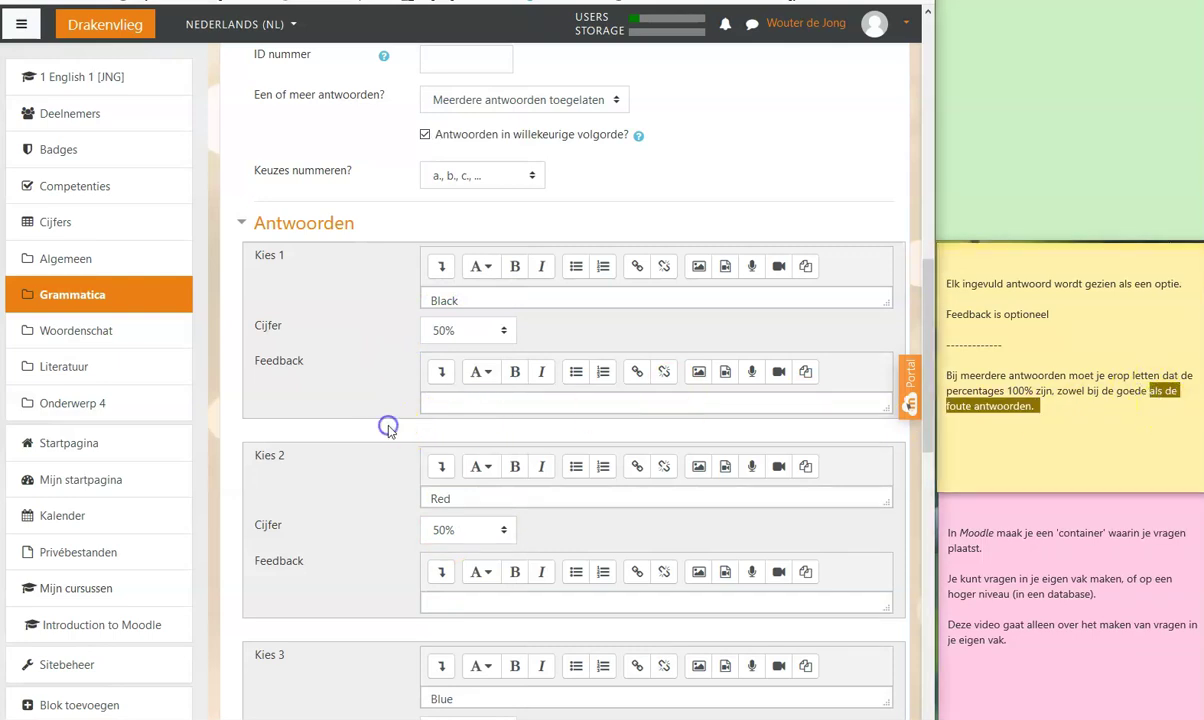
Set the grade of the wrong answers Blue and Brown to -33,33333% each.
{"action": "scroll", "coordinate": [390, 425], "scroll_direction": "down", "scroll_amount": 3}
{"action": "left_click", "coordinate": [436, 418]}
{"action": "scroll", "coordinate": [438, 405], "scroll_direction": "down", "scroll_amount": 4}
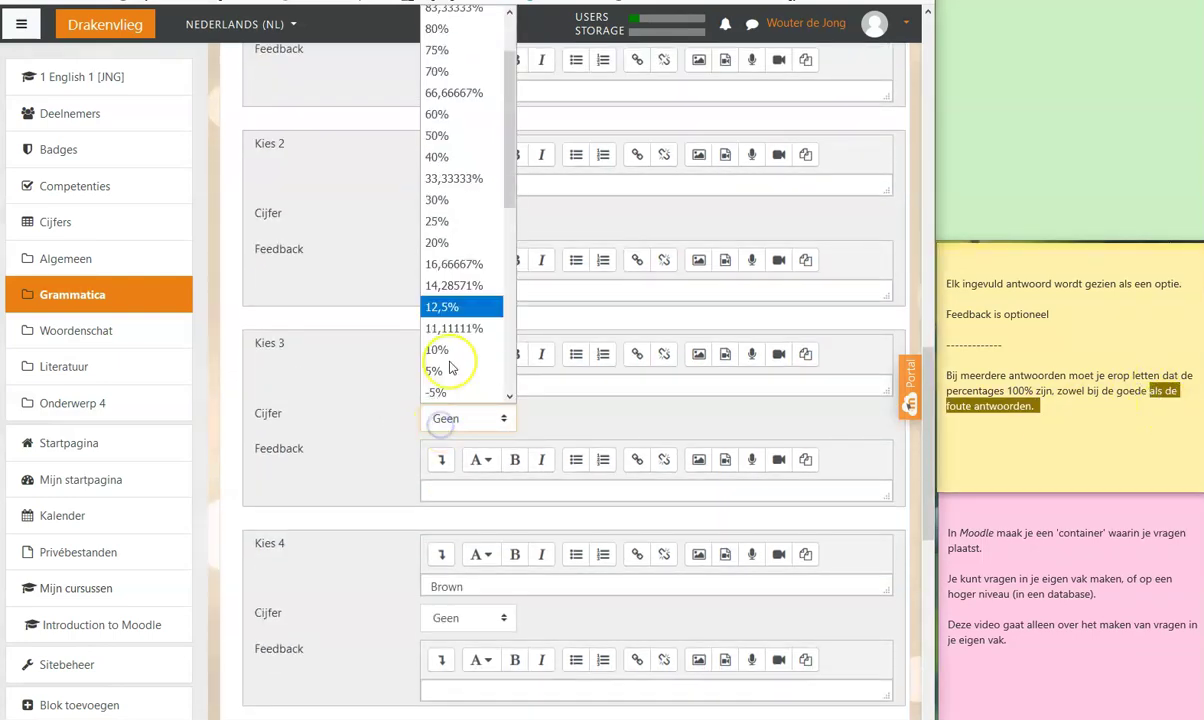
{"action": "scroll", "coordinate": [450, 350], "scroll_direction": "down", "scroll_amount": 1}
{"action": "left_click", "coordinate": [460, 330]}
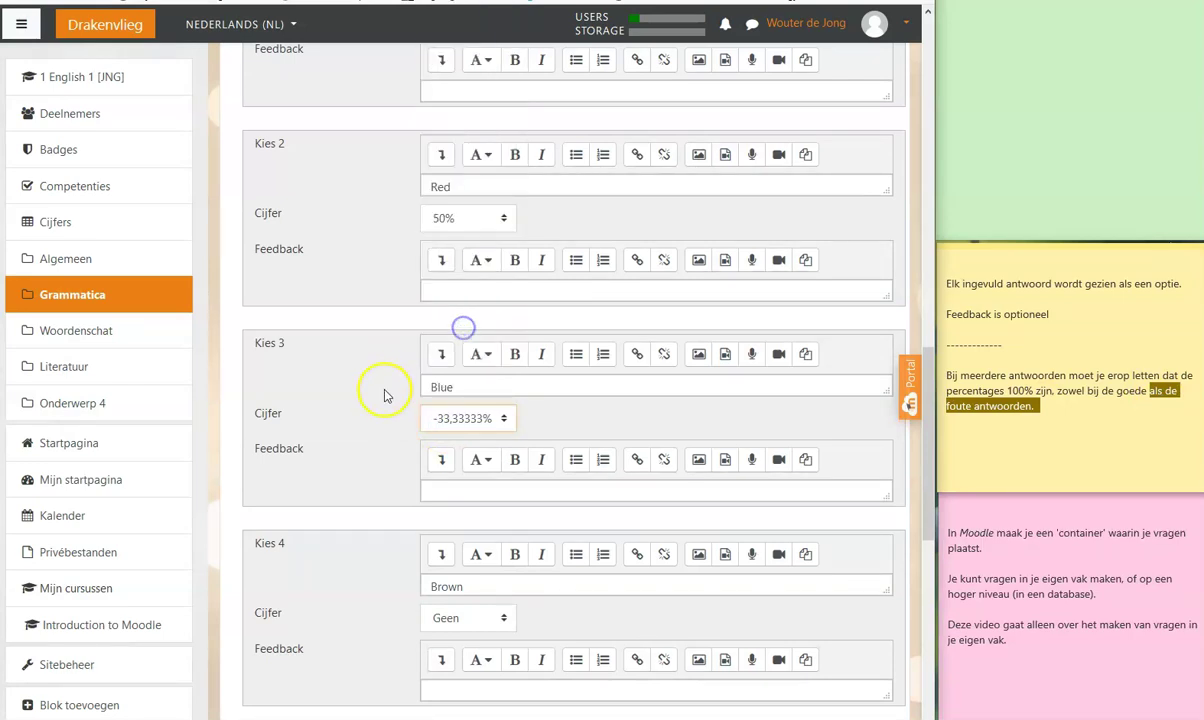
{"action": "scroll", "coordinate": [381, 401], "scroll_direction": "down", "scroll_amount": 4}
{"action": "left_click", "coordinate": [463, 229]}
{"action": "scroll", "coordinate": [460, 480], "scroll_direction": "down", "scroll_amount": 5}
{"action": "scroll", "coordinate": [457, 490], "scroll_direction": "down", "scroll_amount": 1}
{"action": "left_click", "coordinate": [457, 492]}
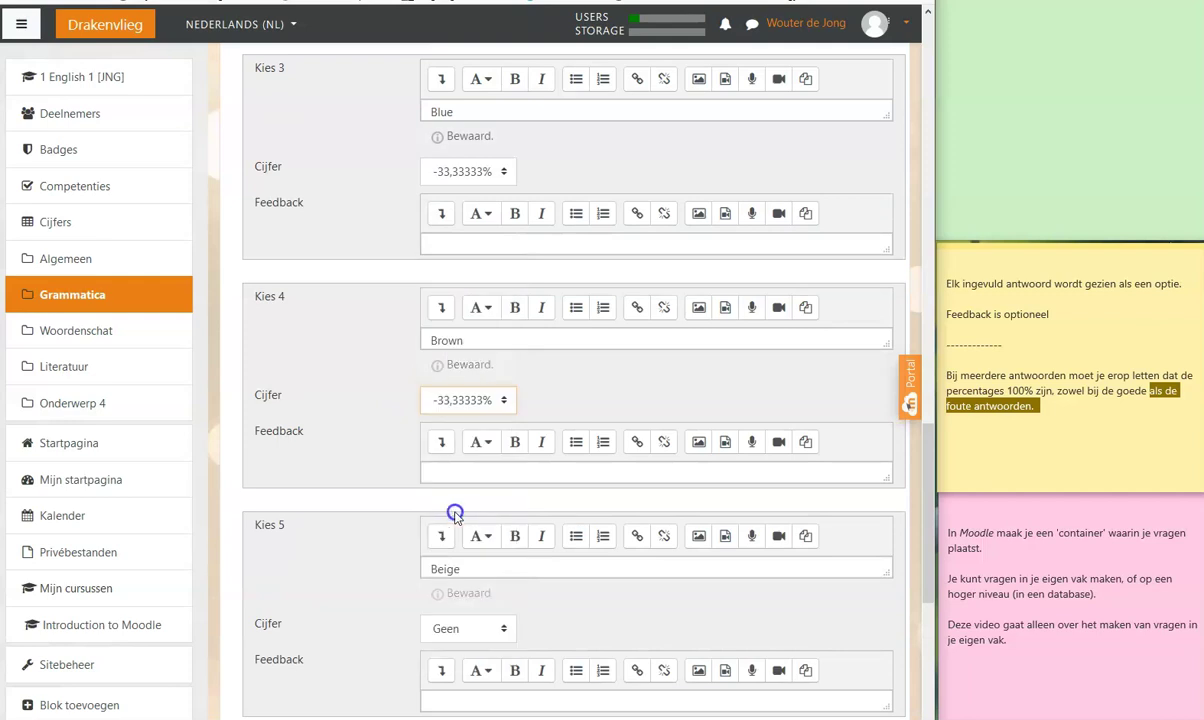
Set the grade of choice 5, Beige, to -33,33333%.
{"action": "scroll", "coordinate": [395, 497], "scroll_direction": "down", "scroll_amount": 2}
{"action": "scroll", "coordinate": [390, 500], "scroll_direction": "down", "scroll_amount": 3}
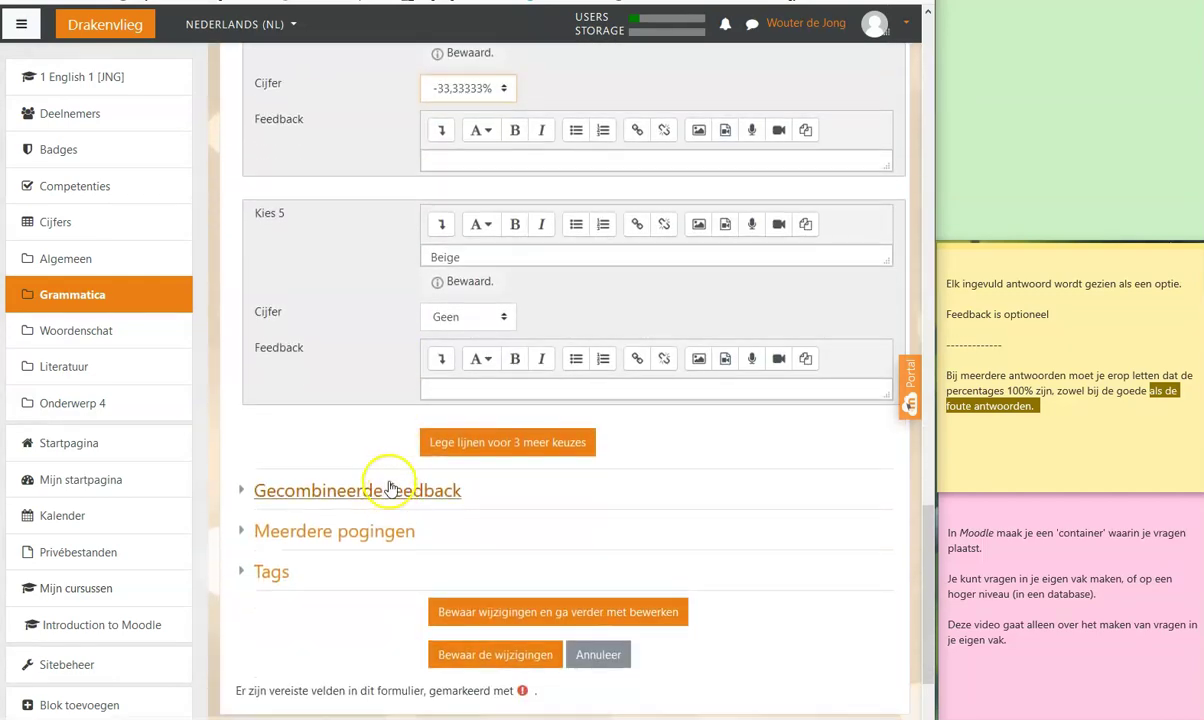
{"action": "left_click", "coordinate": [462, 316]}
{"action": "scroll", "coordinate": [464, 533], "scroll_direction": "down", "scroll_amount": 1}
{"action": "scroll", "coordinate": [464, 535], "scroll_direction": "down", "scroll_amount": 5}
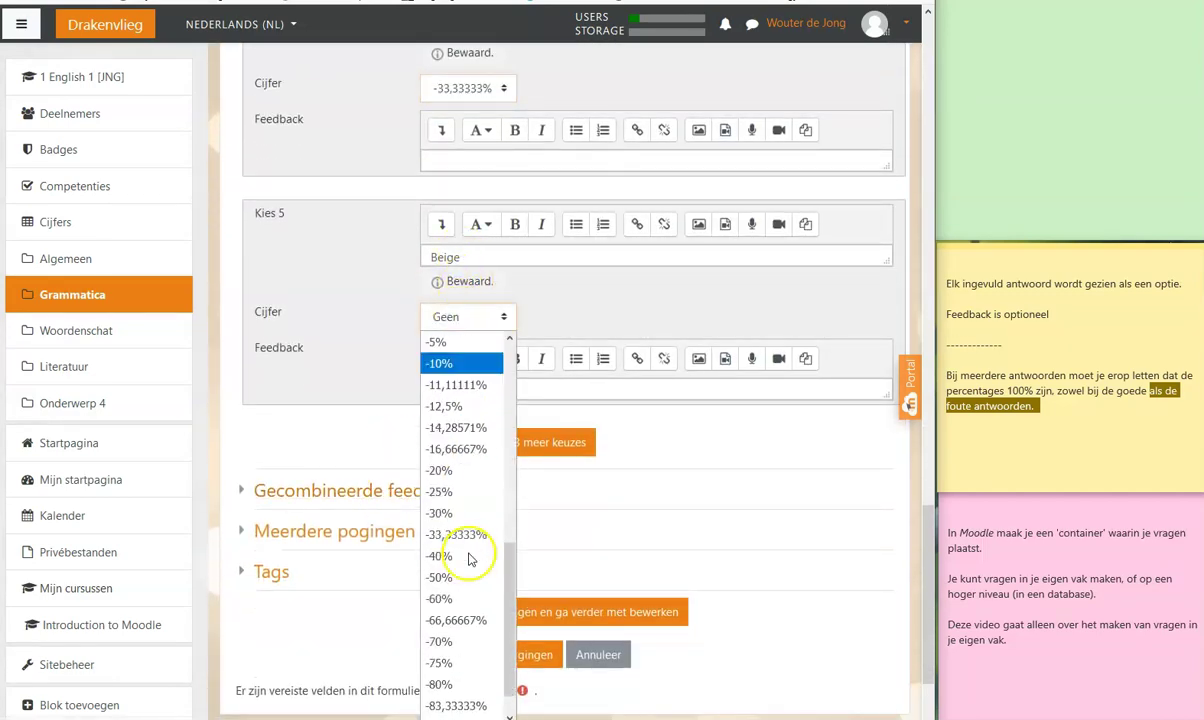
{"action": "left_click", "coordinate": [463, 486]}
{"action": "scroll", "coordinate": [467, 540], "scroll_direction": "down", "scroll_amount": 1}
{"action": "scroll", "coordinate": [467, 540], "scroll_direction": "down", "scroll_amount": 2}
{"action": "scroll", "coordinate": [376, 228], "scroll_direction": "up", "scroll_amount": 7}
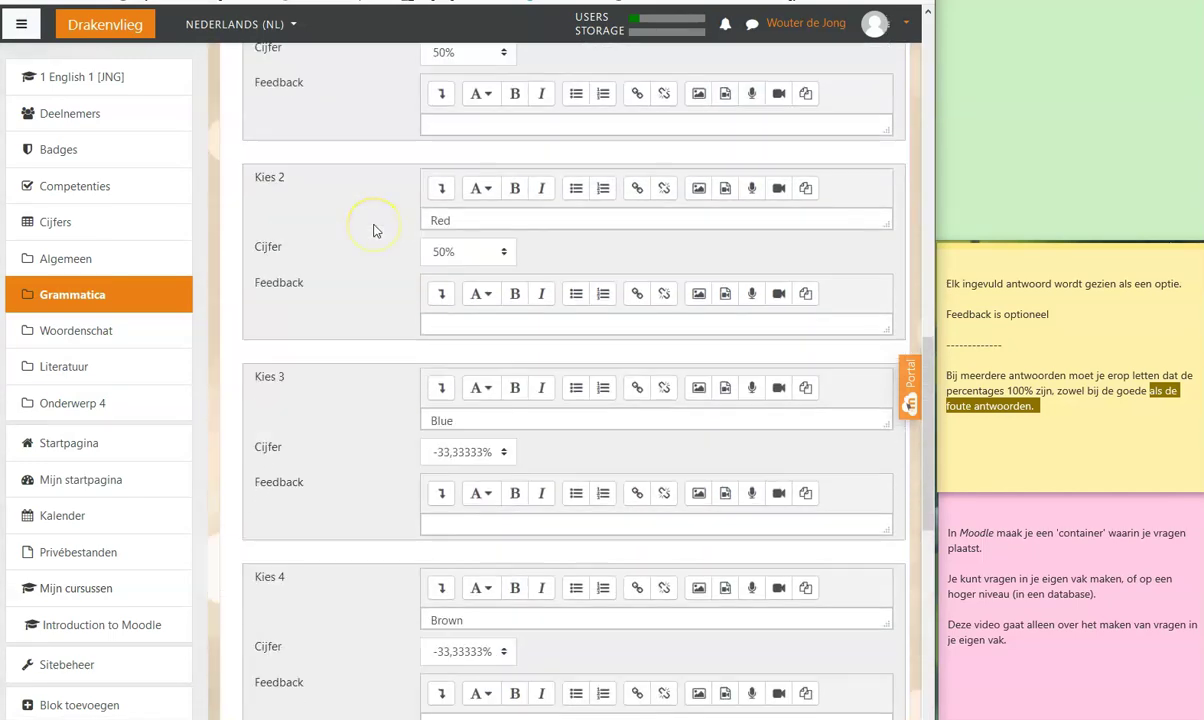
Enter the feedback 'Well done!' for choice 1, Black, and 'How did you know?' for choice 2, Red.
{"action": "scroll", "coordinate": [375, 231], "scroll_direction": "up", "scroll_amount": 3}
{"action": "left_click", "coordinate": [458, 395]}
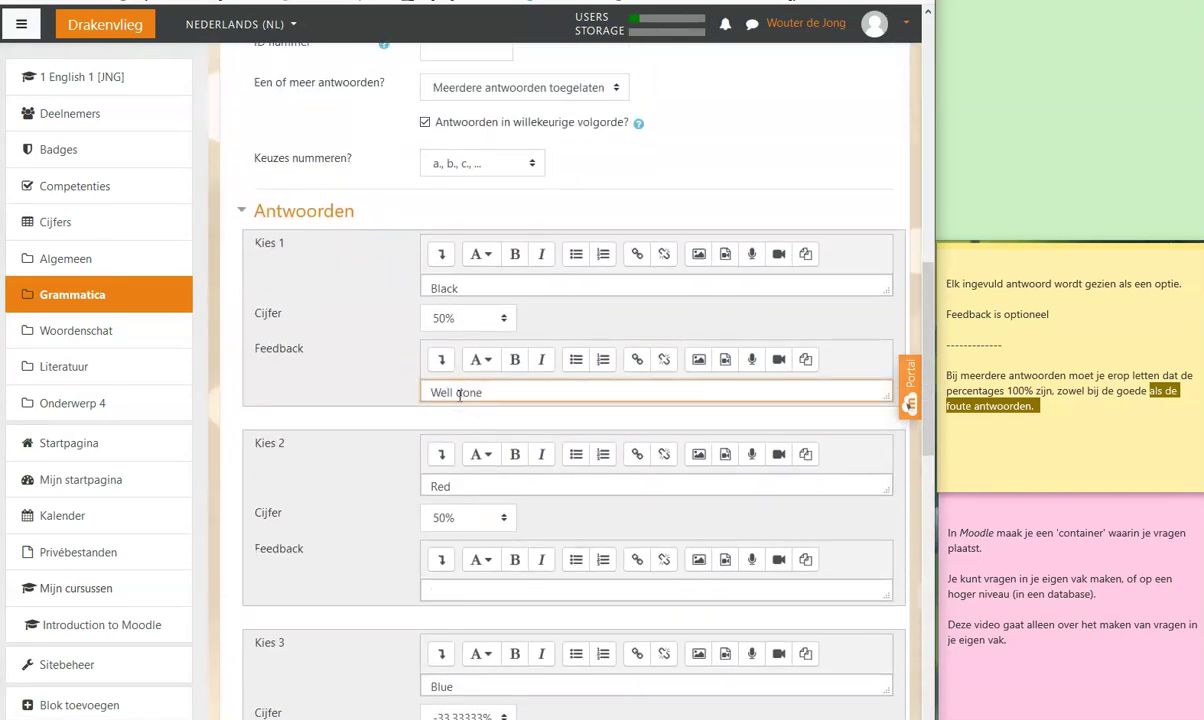
{"action": "left_click", "coordinate": [453, 593]}
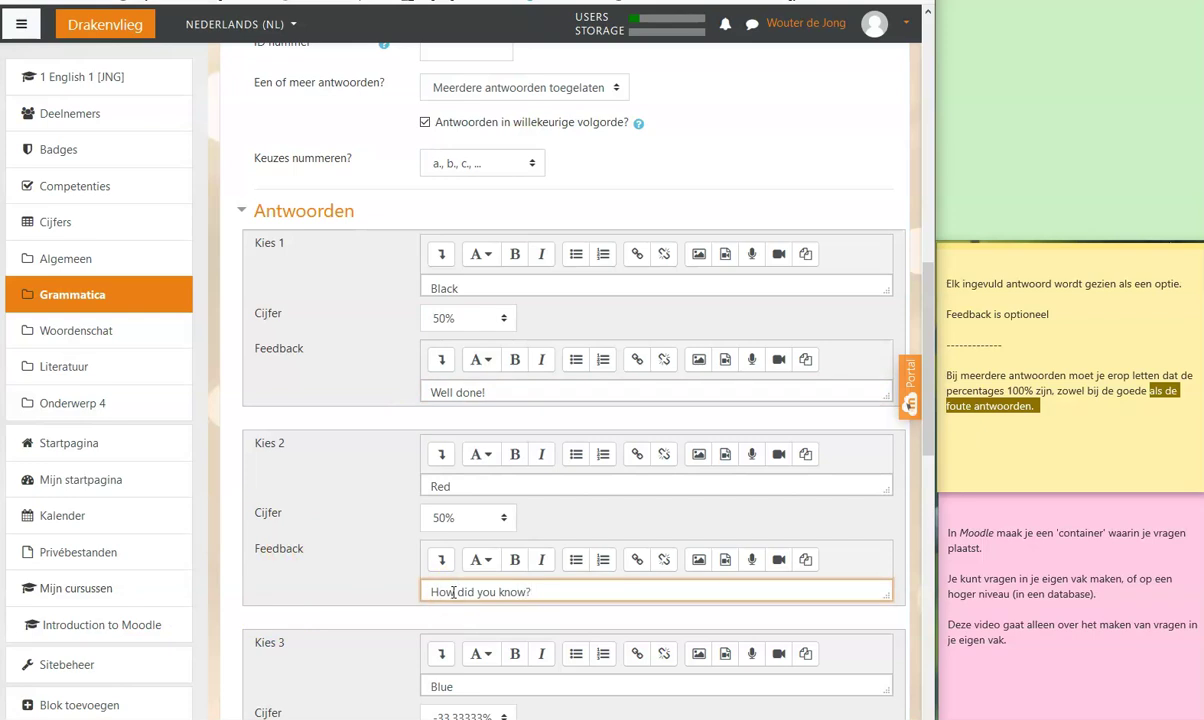
Enter the feedback 'No, not anymore!' for choice 3, Blue, and 'Nope!' for both choice 4, Brown, and choice 5, Beige.
{"action": "scroll", "coordinate": [435, 435], "scroll_direction": "down", "scroll_amount": 4}
{"action": "left_click", "coordinate": [435, 403]}
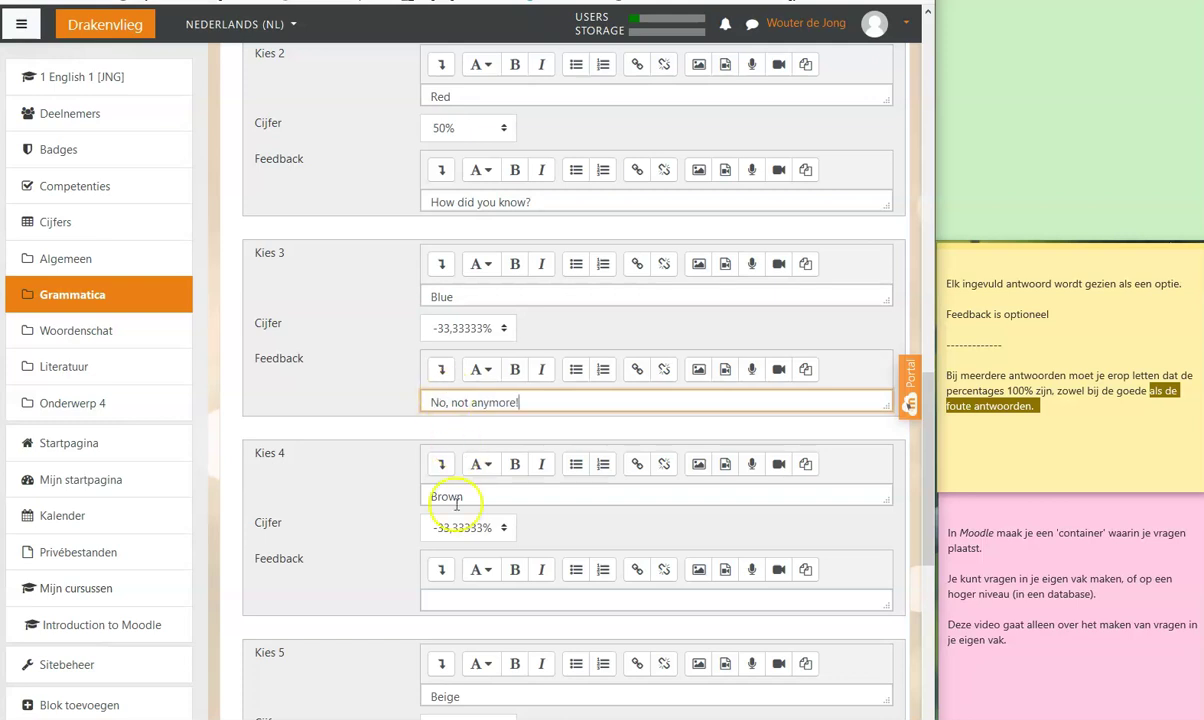
{"action": "left_click", "coordinate": [445, 600]}
{"action": "type", "text": "Nope"}
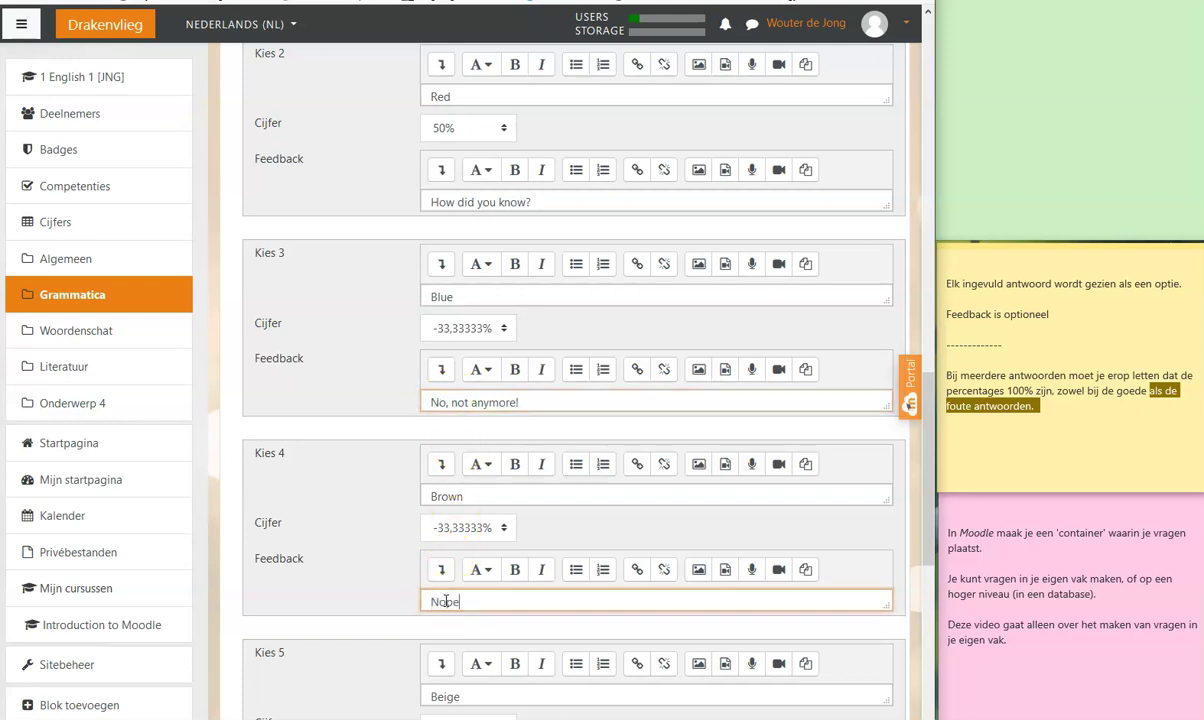
{"action": "type", "text": "!"}
{"action": "scroll", "coordinate": [330, 597], "scroll_direction": "down", "scroll_amount": 2}
{"action": "left_click", "coordinate": [430, 640]}
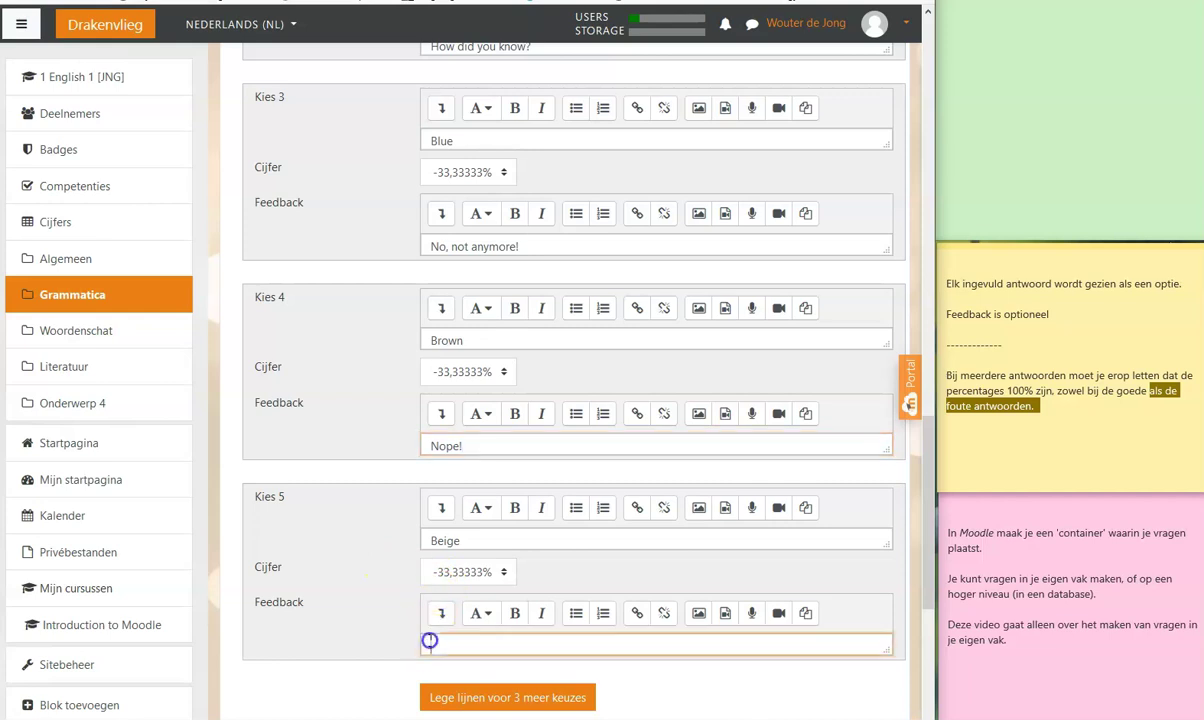
Save the Black 3b question while staying in its editor, and open its preview.
{"action": "scroll", "coordinate": [395, 590], "scroll_direction": "down", "scroll_amount": 4}
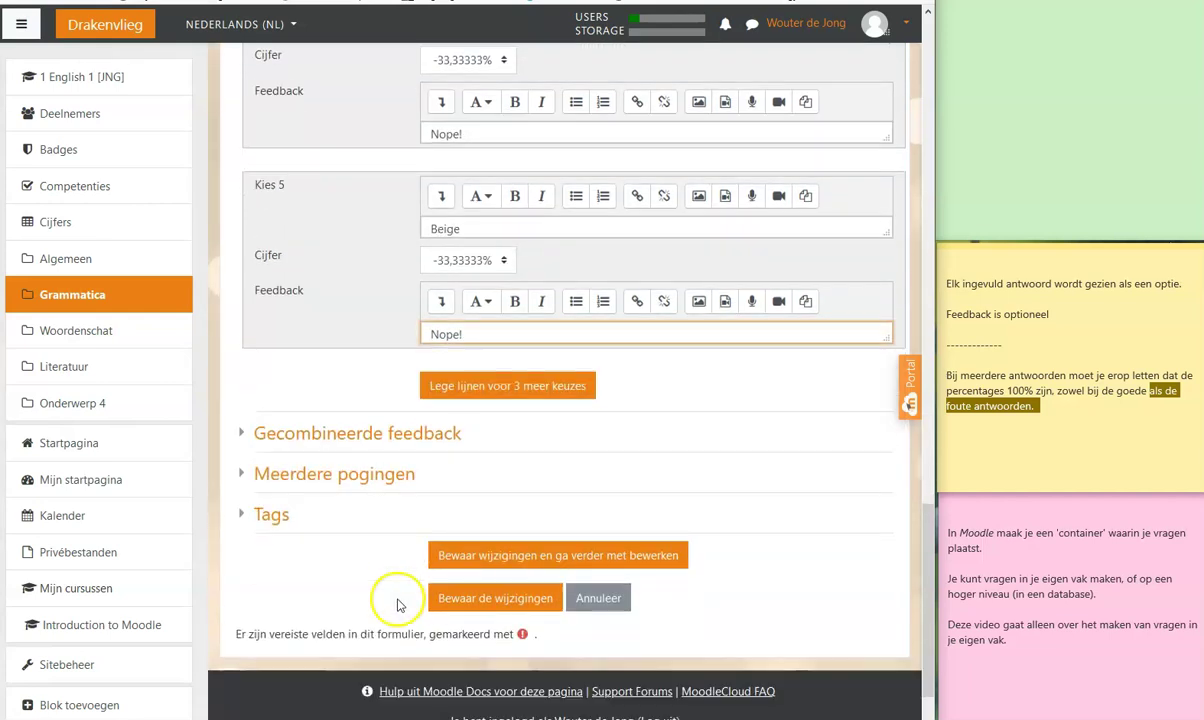
{"action": "left_click", "coordinate": [479, 557]}
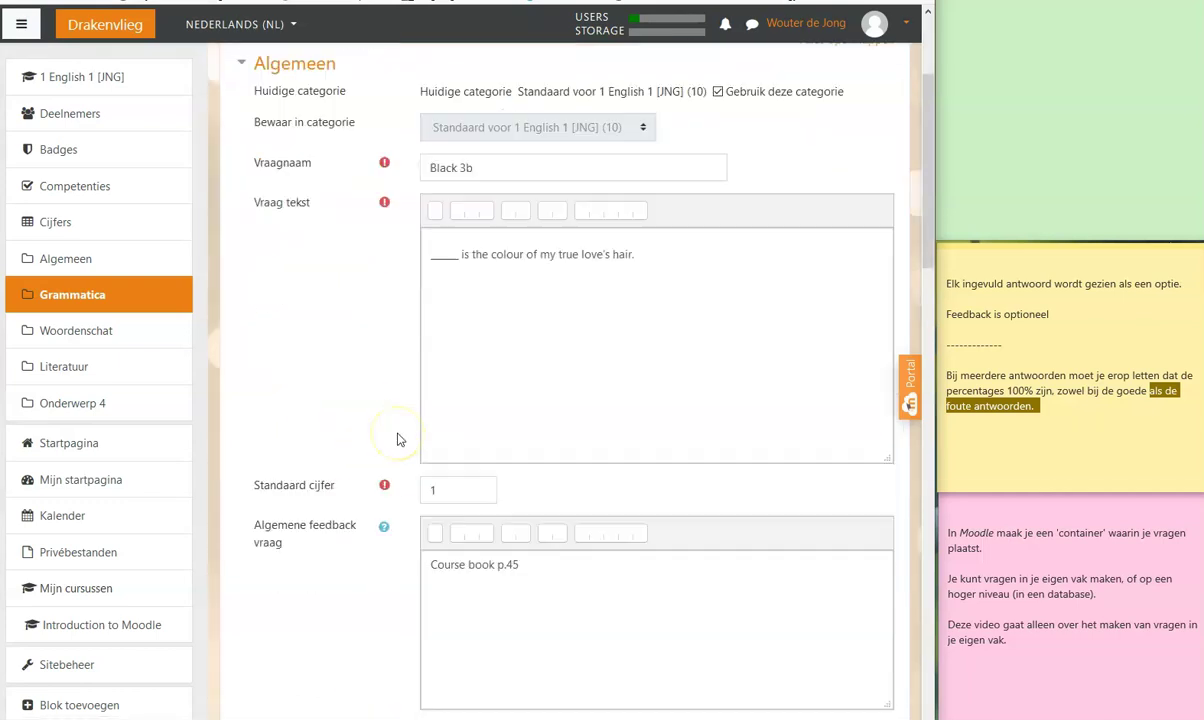
{"action": "scroll", "coordinate": [397, 439], "scroll_direction": "down", "scroll_amount": 16}
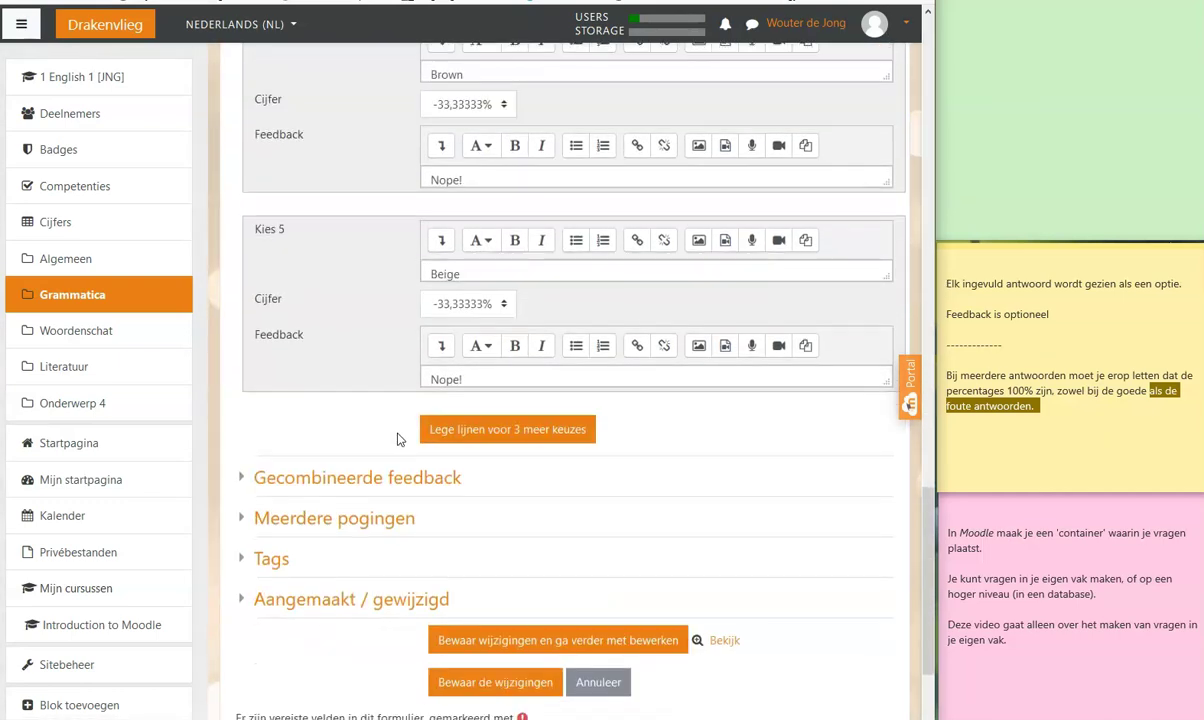
{"action": "scroll", "coordinate": [397, 439], "scroll_direction": "down", "scroll_amount": 2}
{"action": "left_click", "coordinate": [726, 488]}
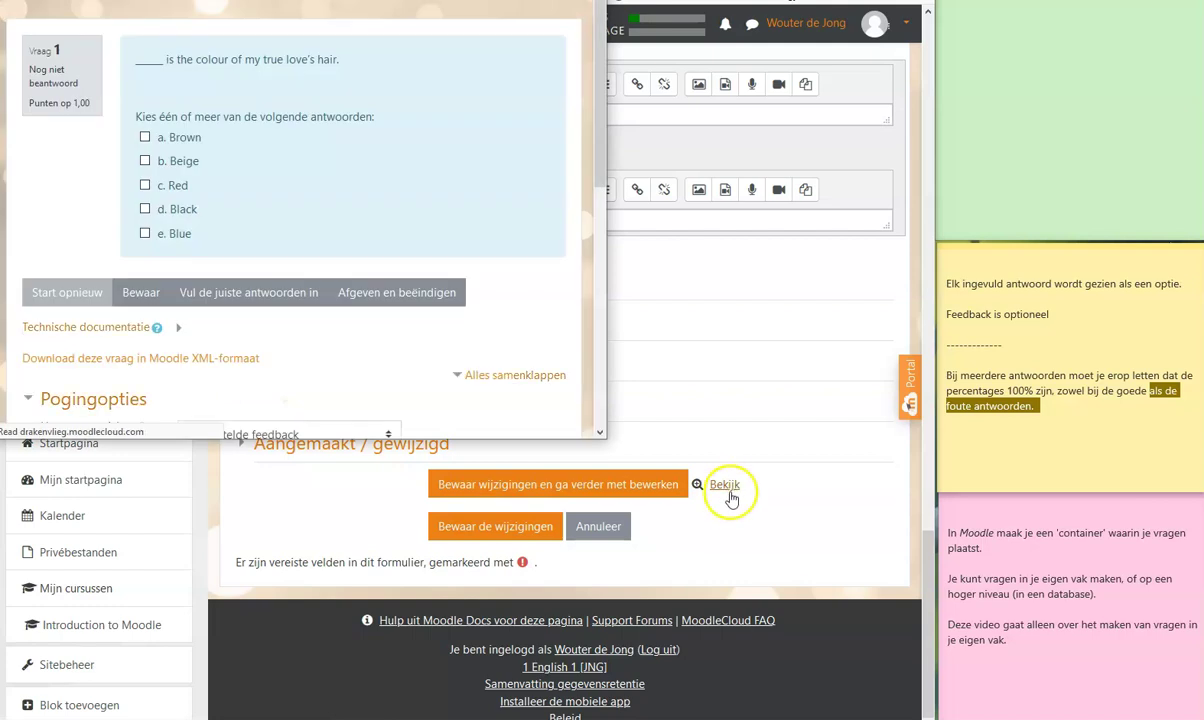
In the question preview, select Brown, Black and Blue as the answers and submit them.
{"action": "left_click", "coordinate": [145, 161]}
{"action": "left_click", "coordinate": [145, 209]}
{"action": "left_click", "coordinate": [145, 234]}
{"action": "left_click", "coordinate": [145, 185]}
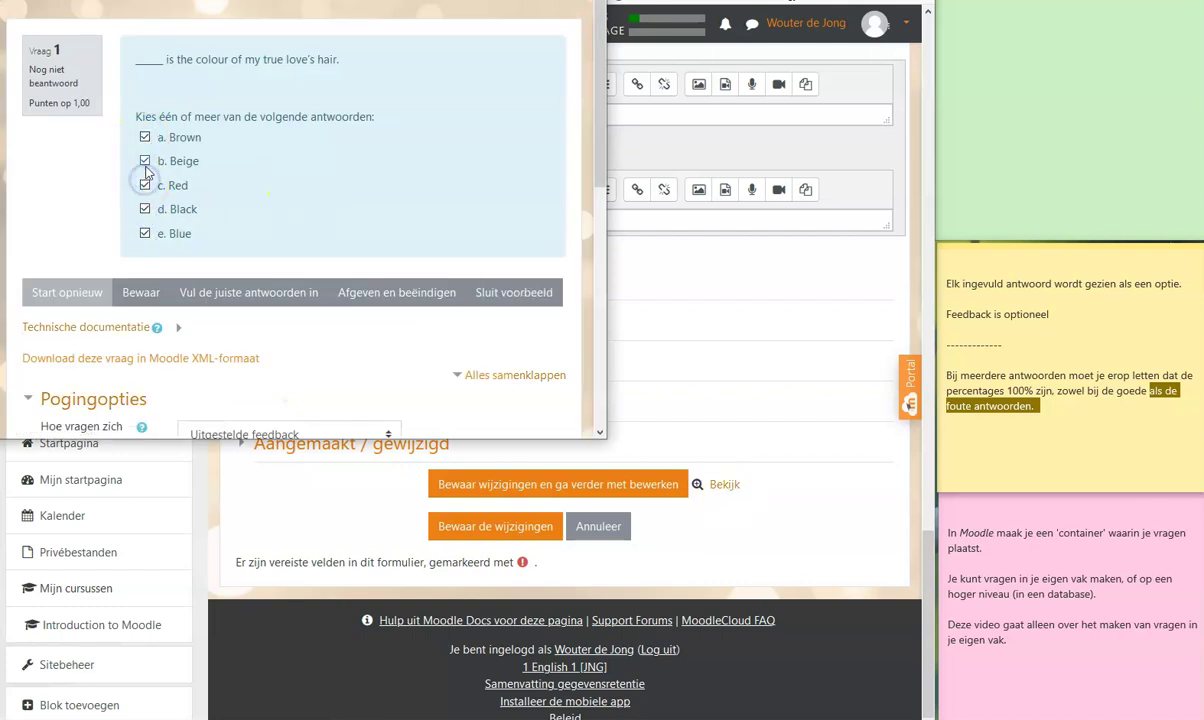
{"action": "left_click", "coordinate": [145, 185]}
{"action": "left_click", "coordinate": [357, 291]}
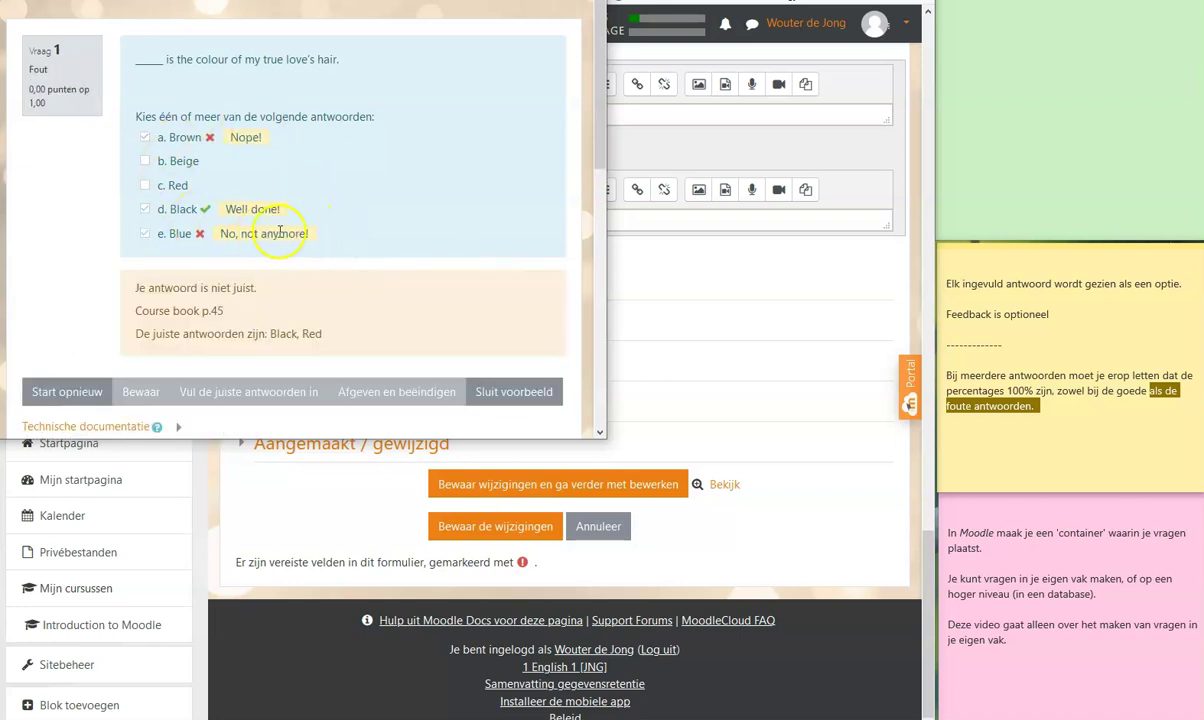
Highlight the feedback shown for Blue and the score of the submitted preview answer.
{"action": "left_click_drag", "start_coordinate": [304, 232], "coordinate": [240, 232]}
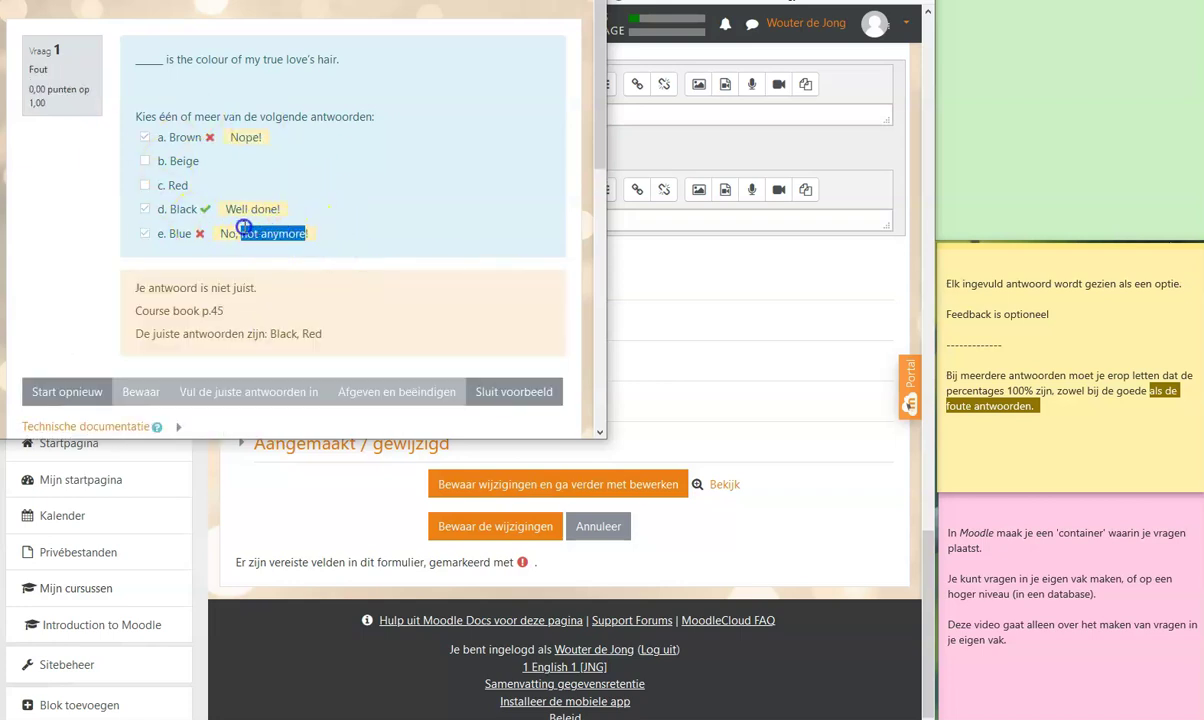
{"action": "left_click", "coordinate": [45, 103]}
{"action": "left_click_drag", "start_coordinate": [45, 103], "coordinate": [28, 89]}
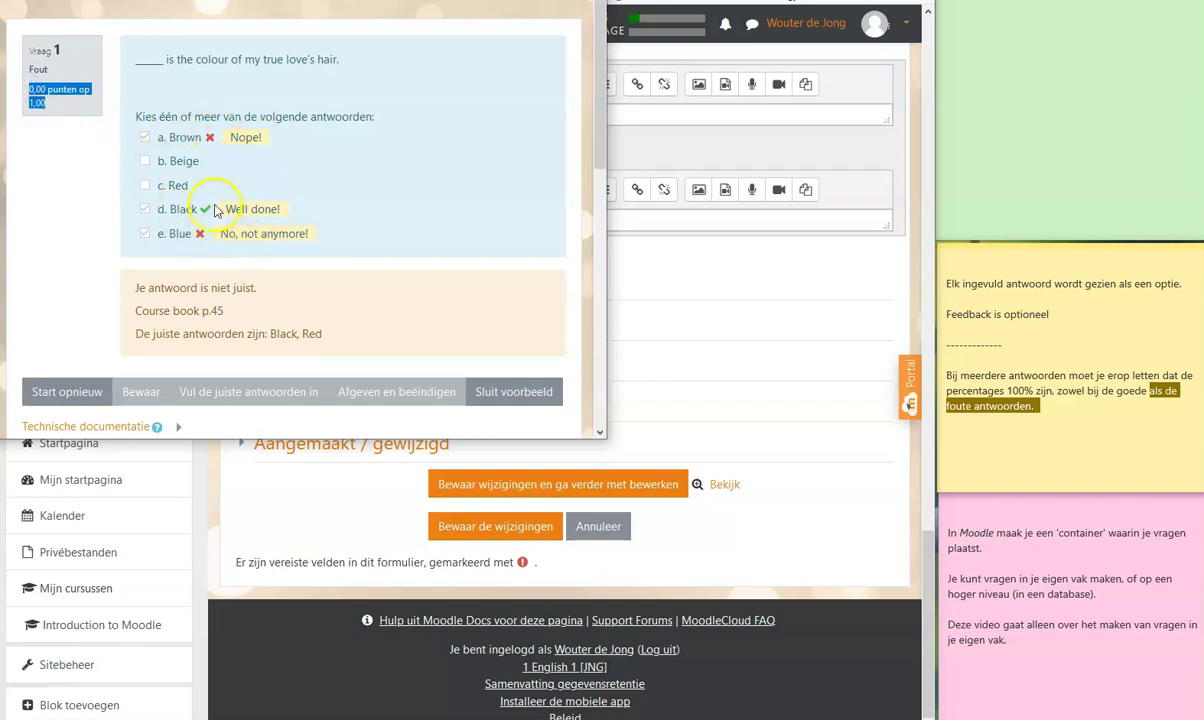
Restart the question preview, submit Black, Brown, Red and Blue as answers, and highlight the score.
{"action": "left_click", "coordinate": [70, 393]}
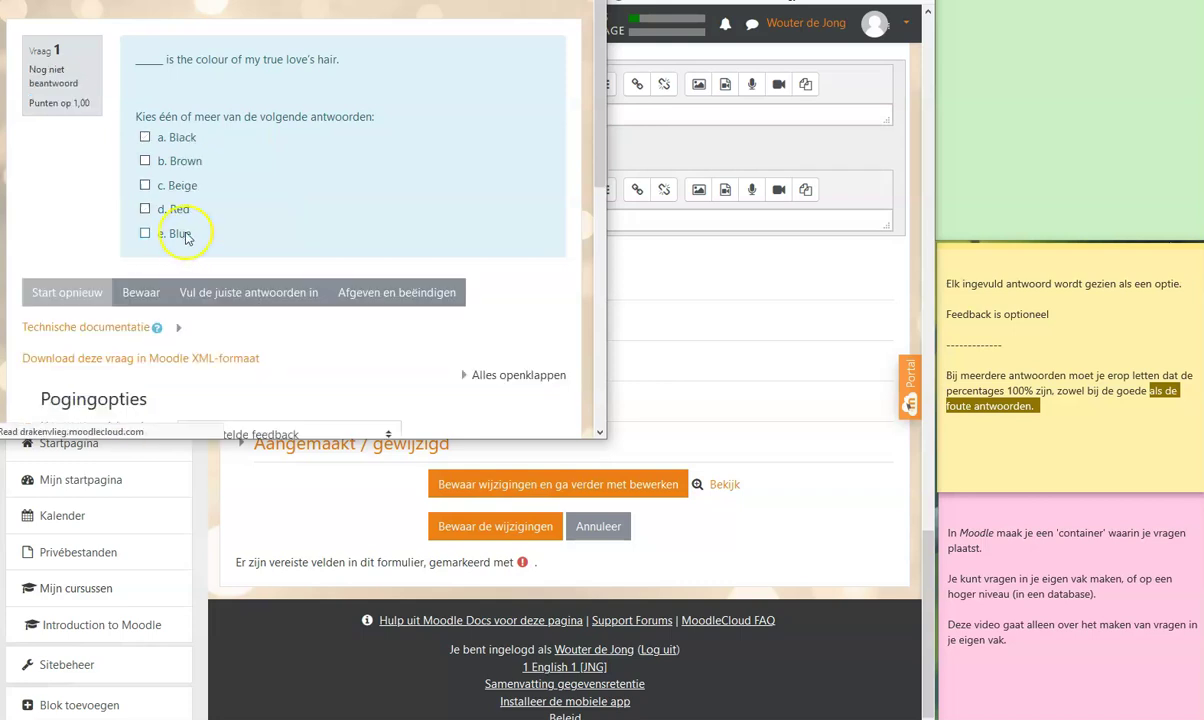
{"action": "left_click", "coordinate": [145, 209]}
{"action": "left_click", "coordinate": [145, 233]}
{"action": "left_click", "coordinate": [397, 298]}
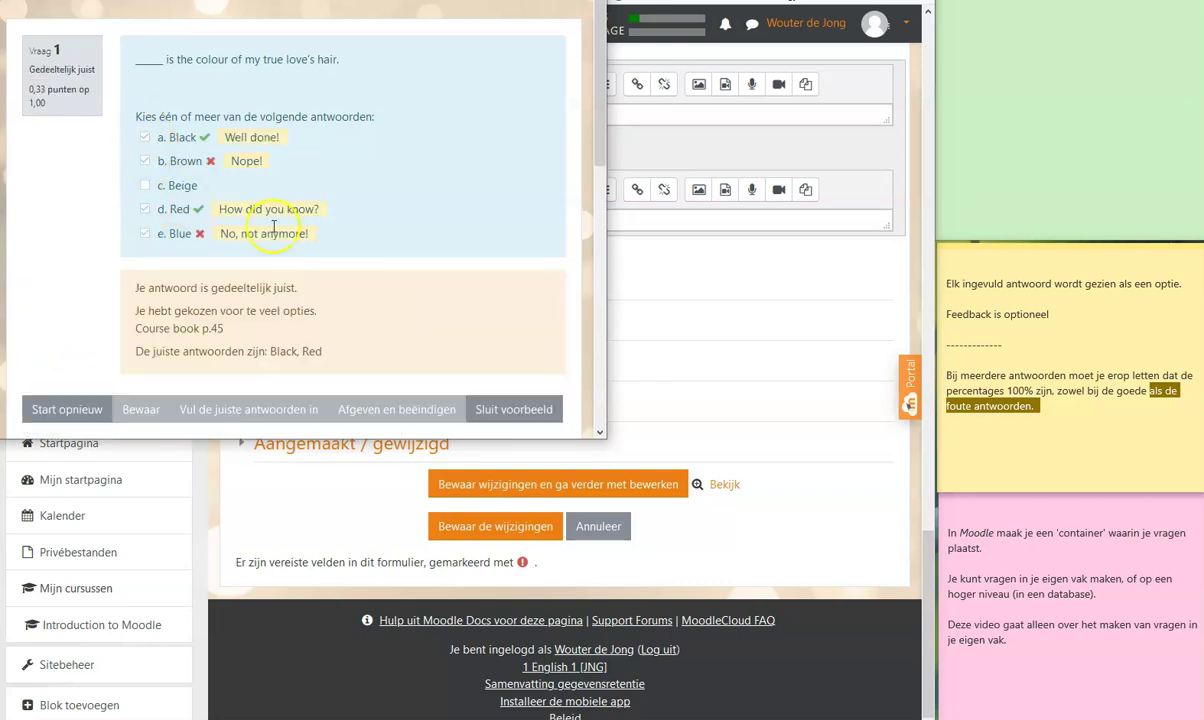
{"action": "mouse_move", "coordinate": [60, 107]}
{"action": "left_mouse_down"}
{"action": "mouse_move", "coordinate": [21, 82]}
{"action": "mouse_move", "coordinate": [48, 117]}
{"action": "left_mouse_up"}
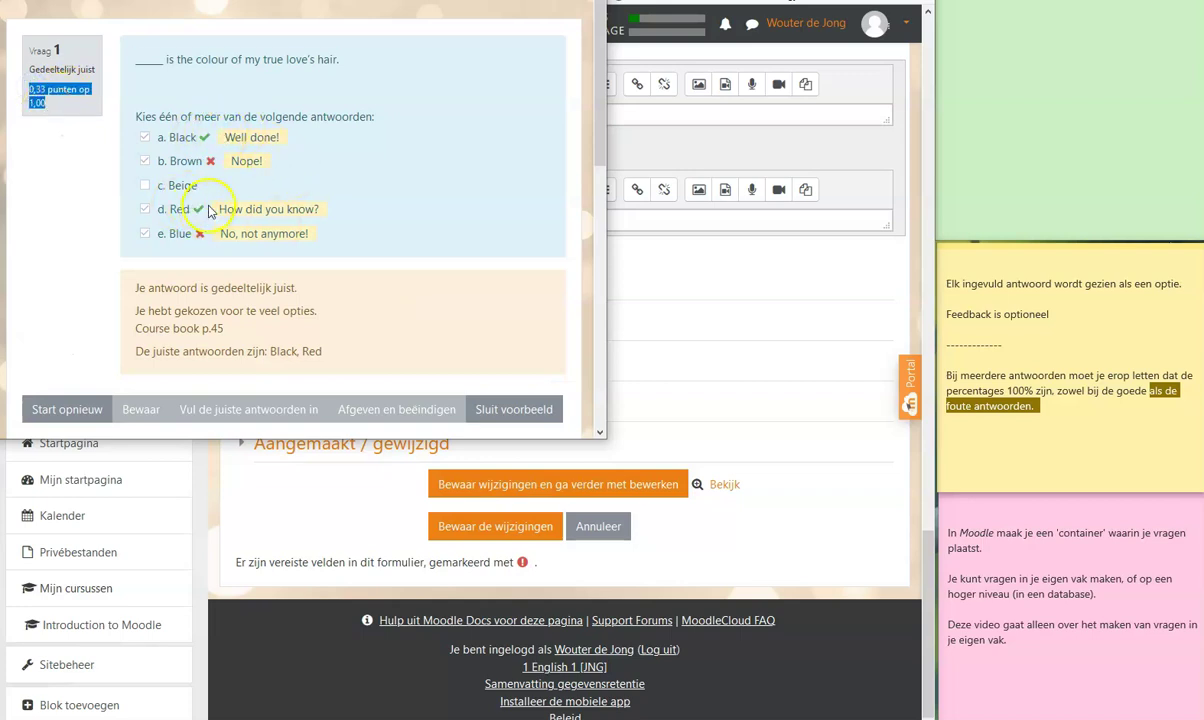
Close the question preview and save the Black 3b question, returning to the test's question list.
{"action": "scroll", "coordinate": [484, 296], "scroll_direction": "down", "scroll_amount": 3}
{"action": "left_click", "coordinate": [505, 248]}
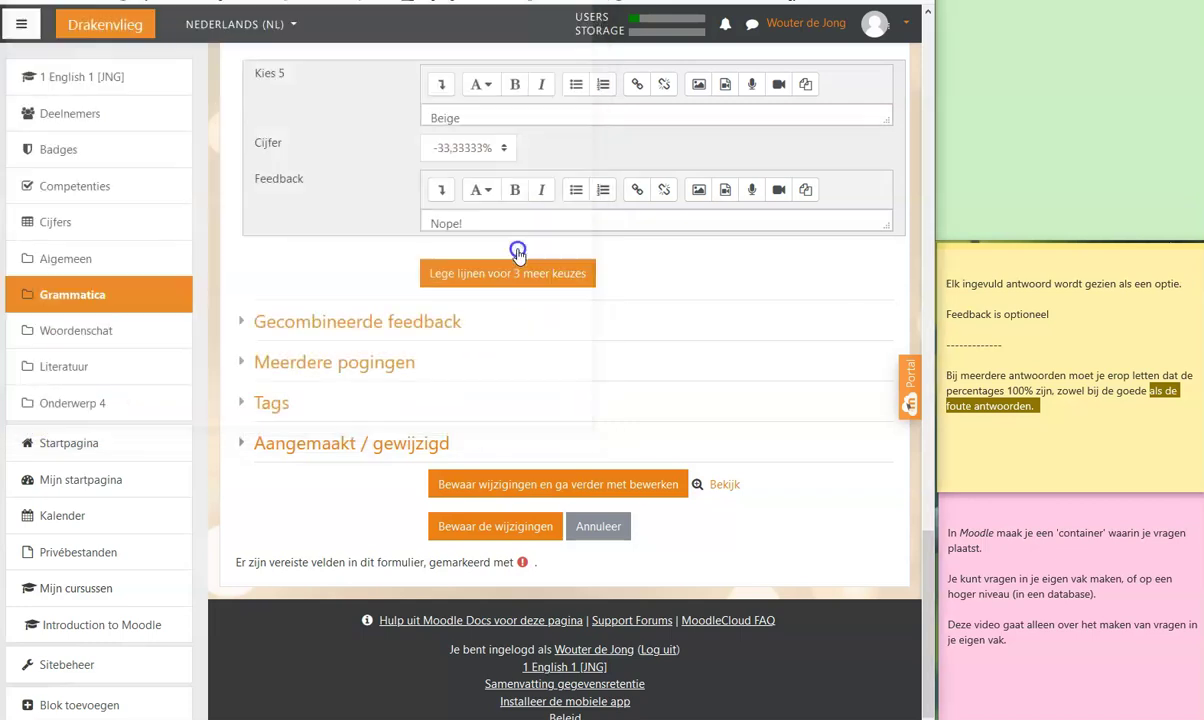
{"action": "left_click", "coordinate": [519, 529]}
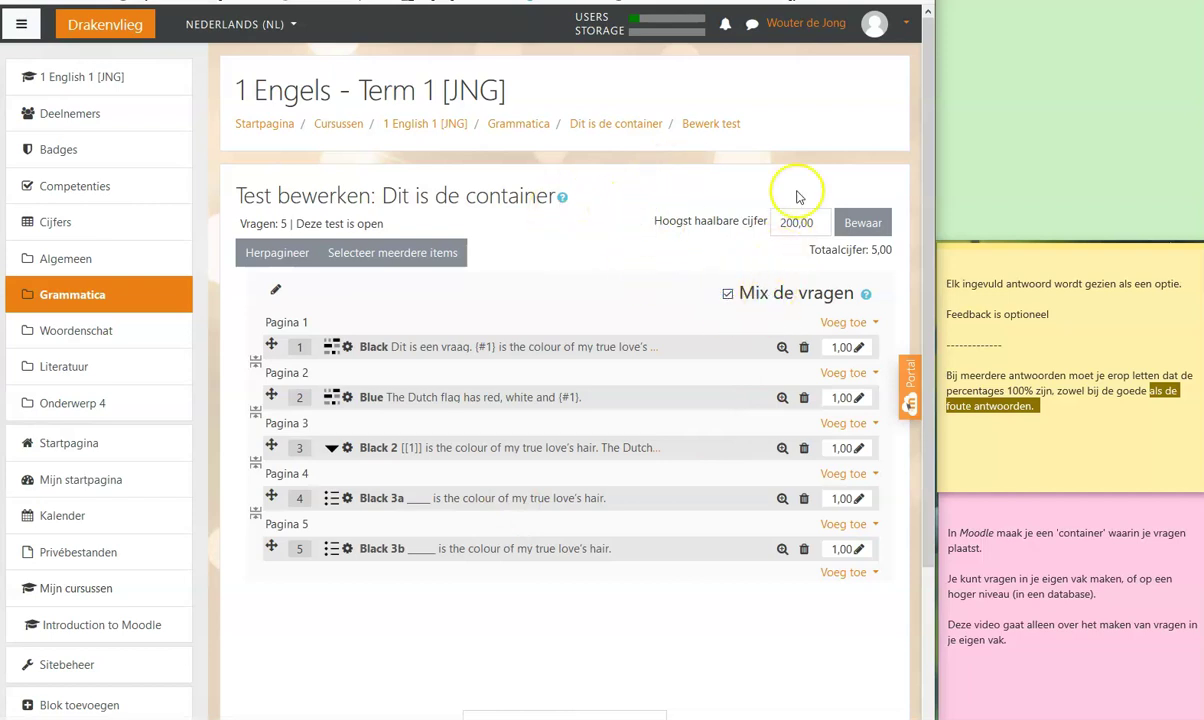
Start an attempt at the test 'Dit is de container' and answer question 1 with Blue and Brown.
{"action": "left_click", "coordinate": [645, 129]}
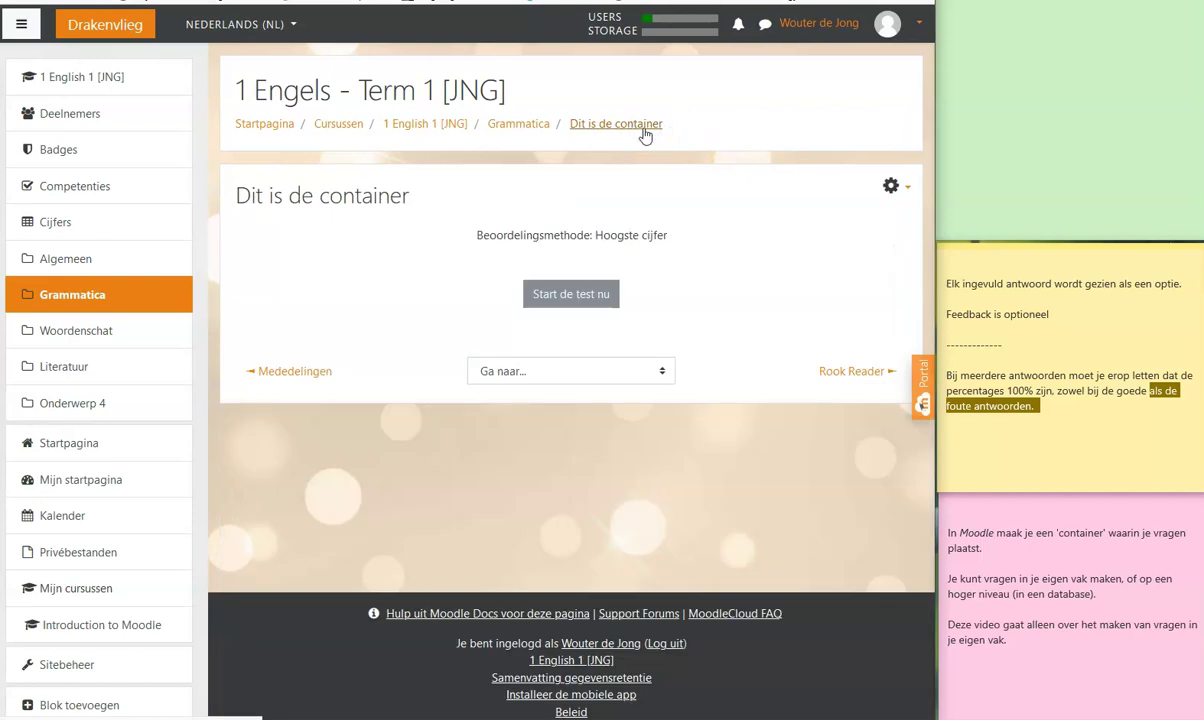
{"action": "left_click", "coordinate": [560, 290]}
{"action": "left_click", "coordinate": [385, 209]}
{"action": "left_click", "coordinate": [362, 254]}
{"action": "left_click", "coordinate": [566, 243]}
{"action": "left_click", "coordinate": [540, 310]}
{"action": "left_click", "coordinate": [566, 411]}
Fill both gaps of question 2 with 'black' and answer question 3 with Brown, Red and Beige.
{"action": "left_click", "coordinate": [400, 235]}
{"action": "type", "text": "black"}
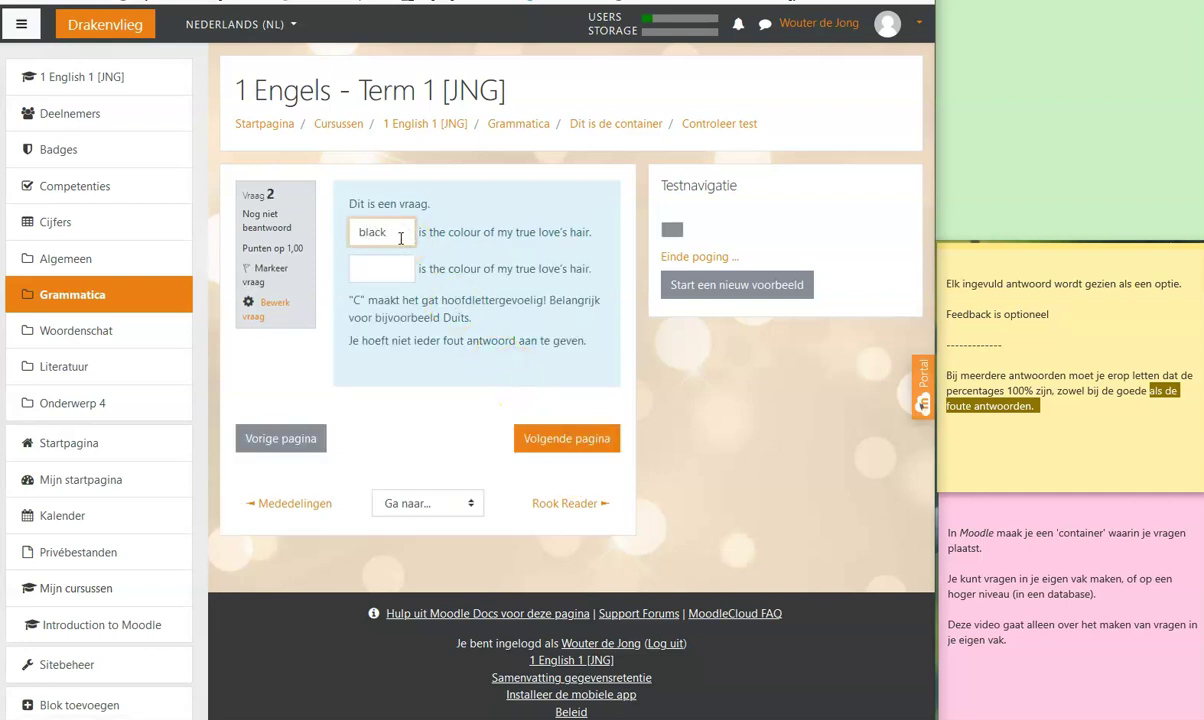
{"action": "left_click", "coordinate": [379, 272]}
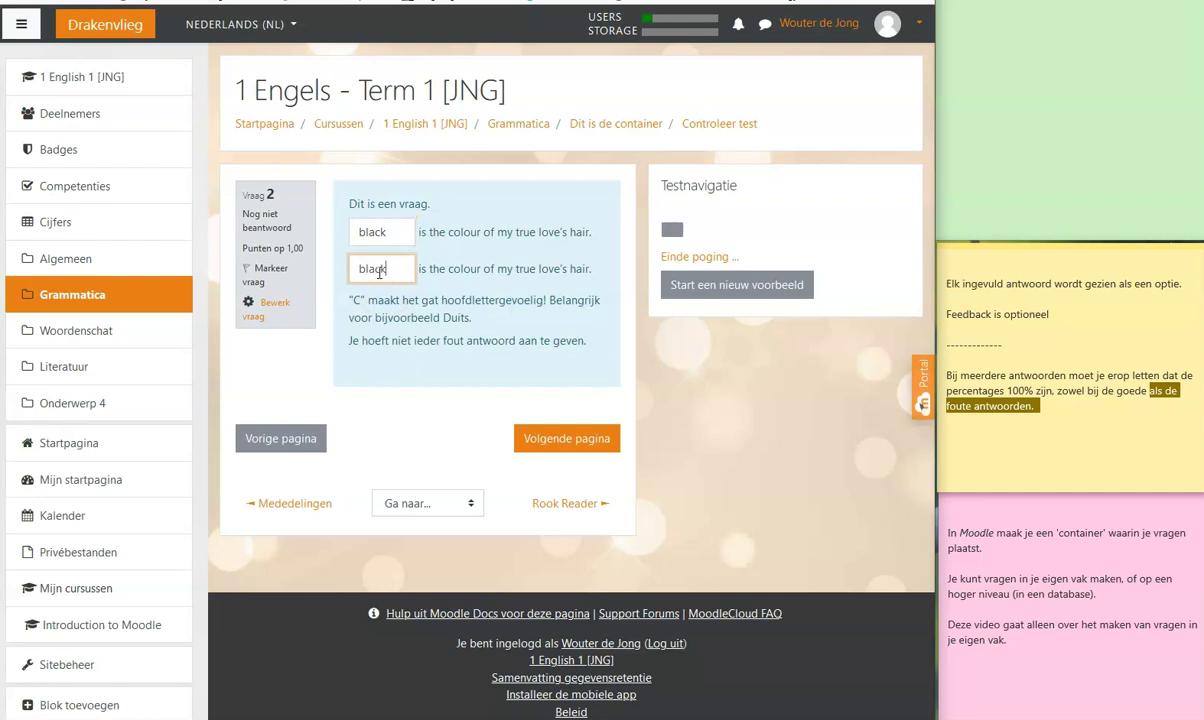
{"action": "left_click", "coordinate": [570, 436]}
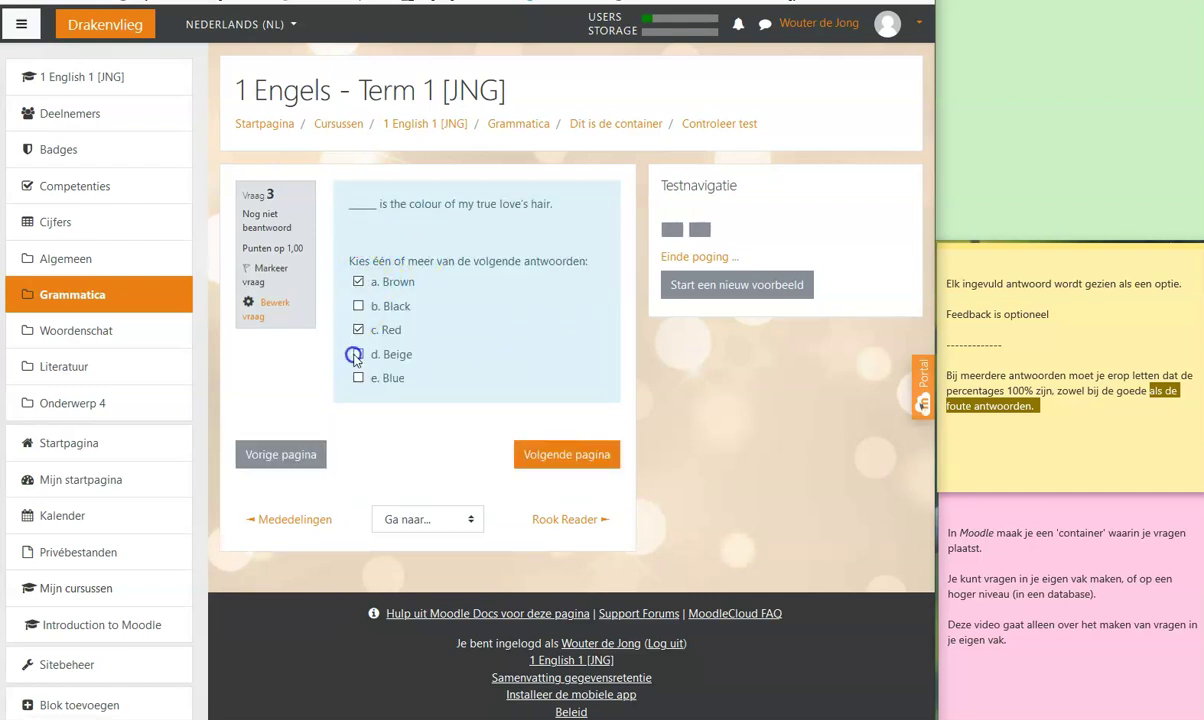
{"action": "left_click", "coordinate": [566, 456]}
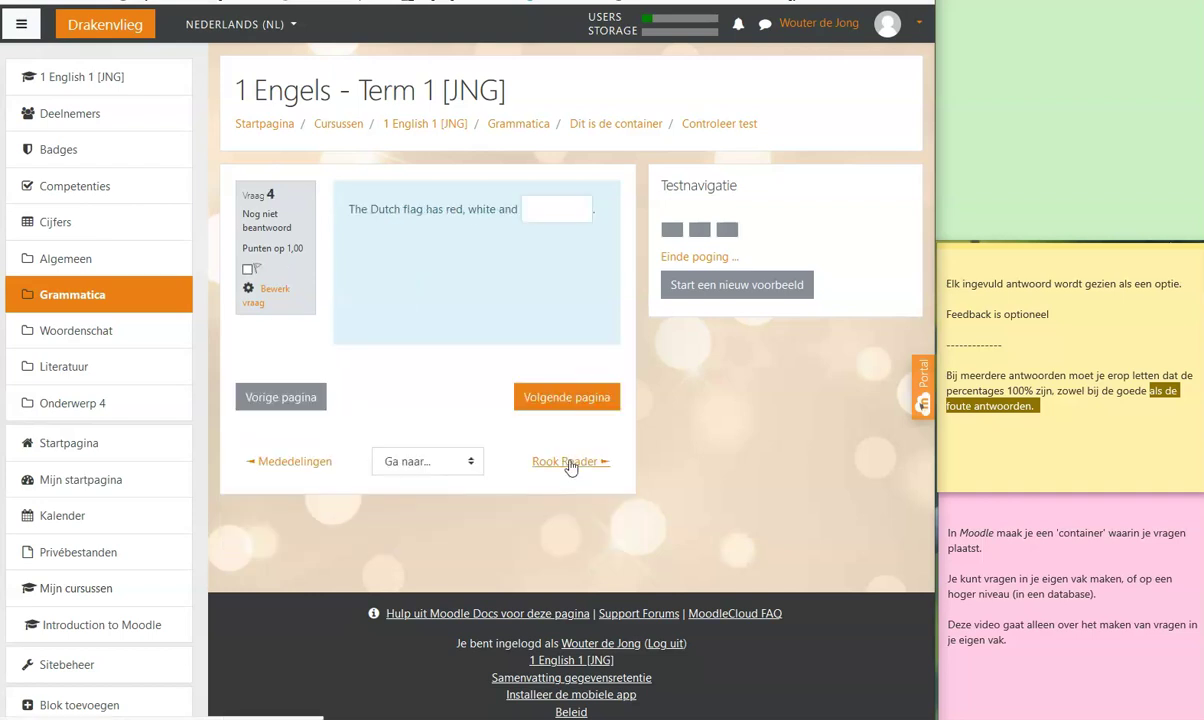
Answer question 4 about the Dutch flag with 'purple' and choose Beige for question 5.
{"action": "left_click", "coordinate": [553, 221]}
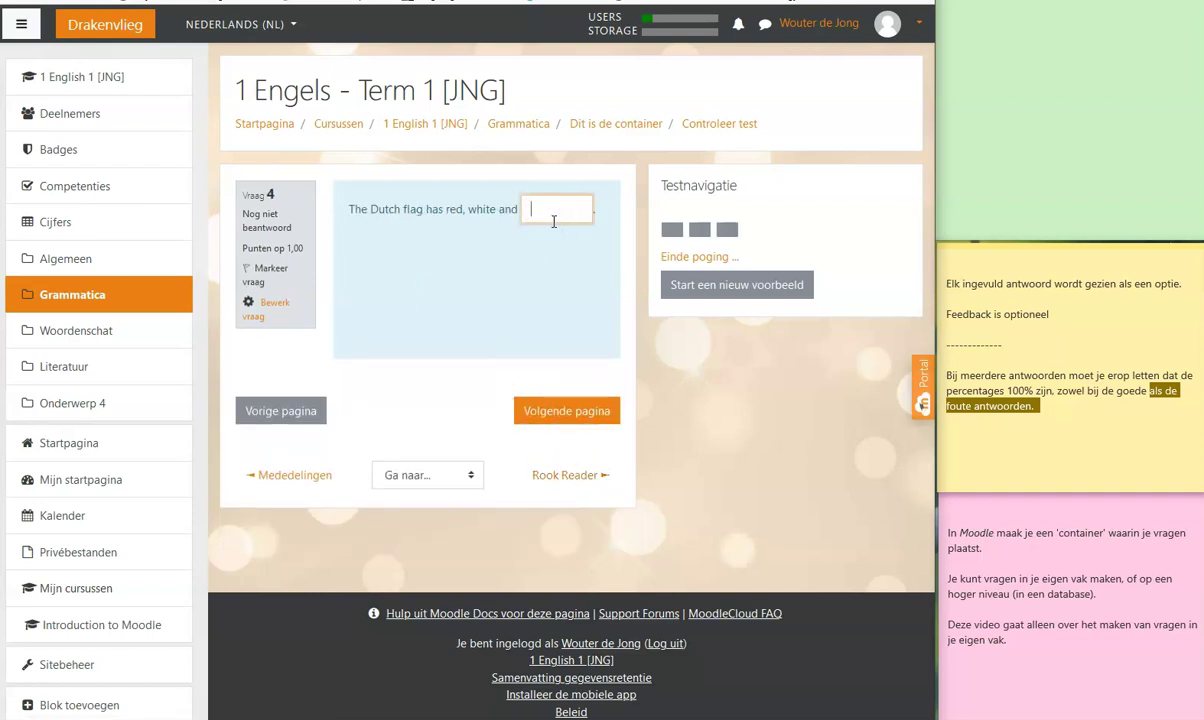
{"action": "left_click", "coordinate": [566, 411]}
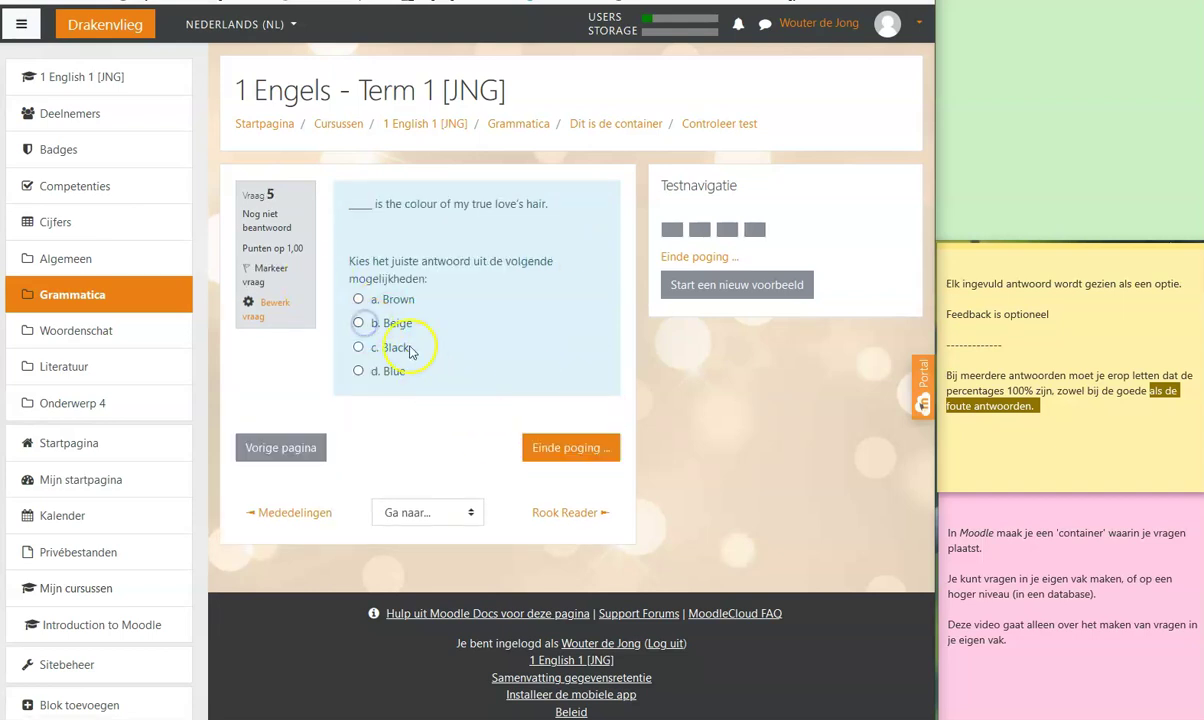
{"action": "left_click", "coordinate": [360, 324]}
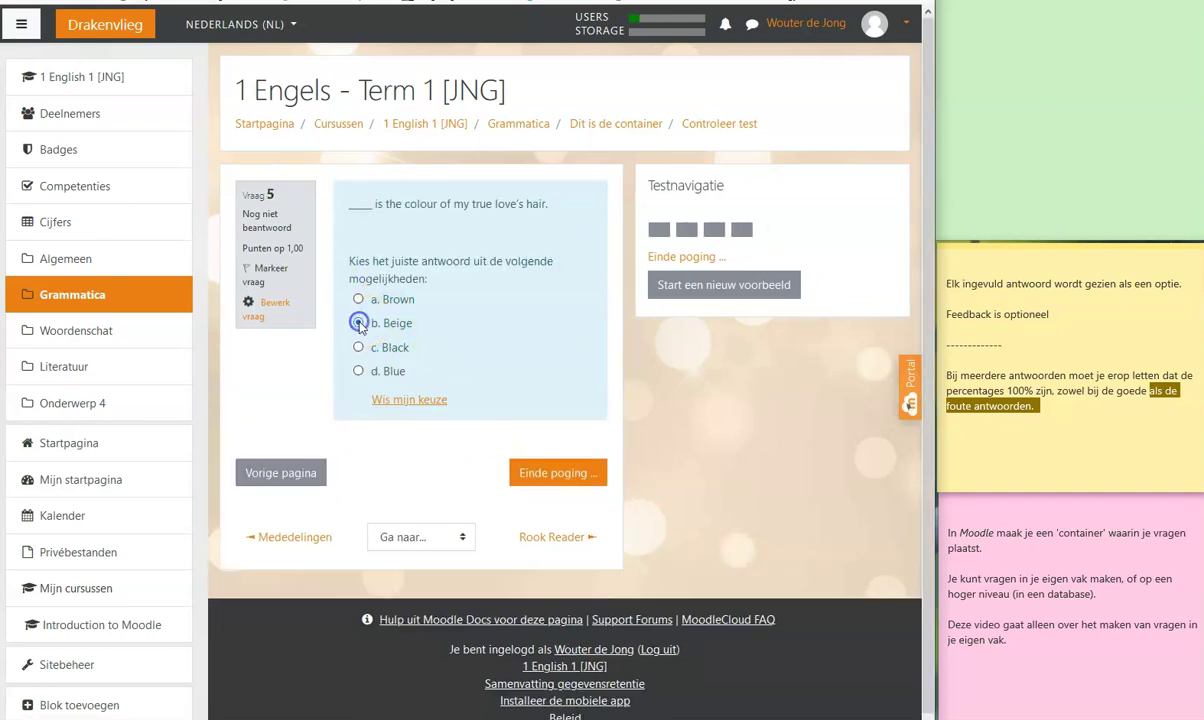
End the attempt and submit all saved answers to finish the test.
{"action": "left_click", "coordinate": [534, 476]}
{"action": "scroll", "coordinate": [462, 473], "scroll_direction": "down", "scroll_amount": 1}
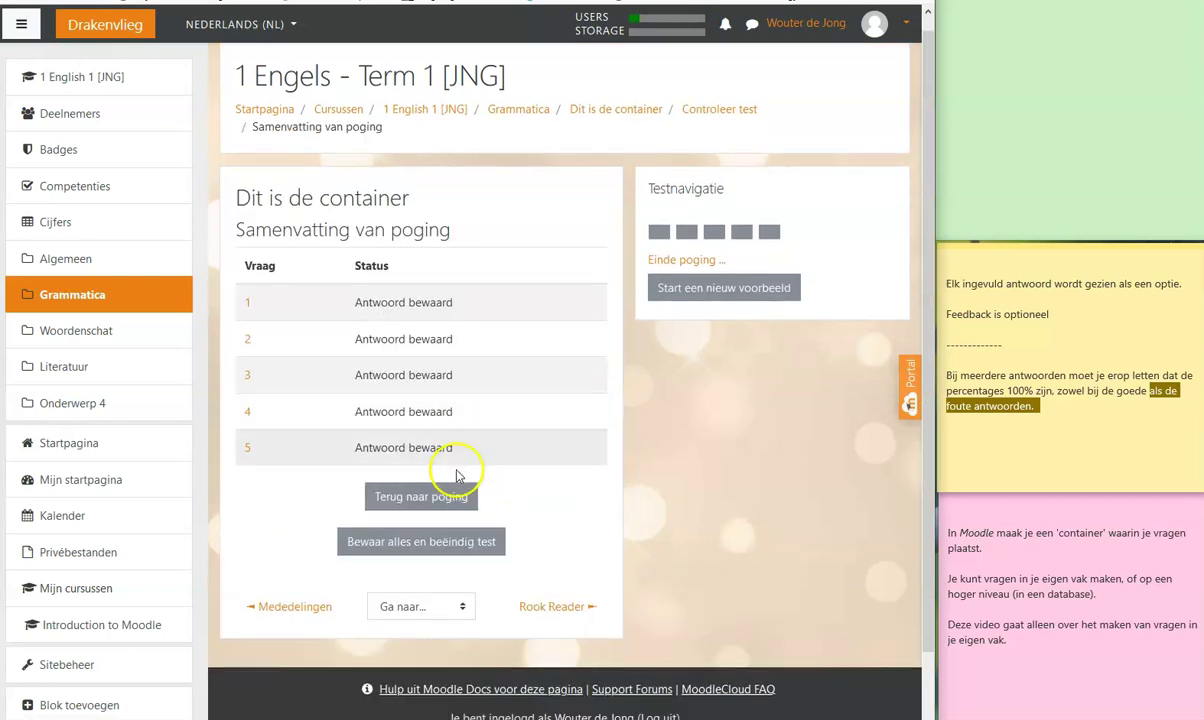
{"action": "left_click", "coordinate": [452, 481]}
{"action": "left_click", "coordinate": [453, 483]}
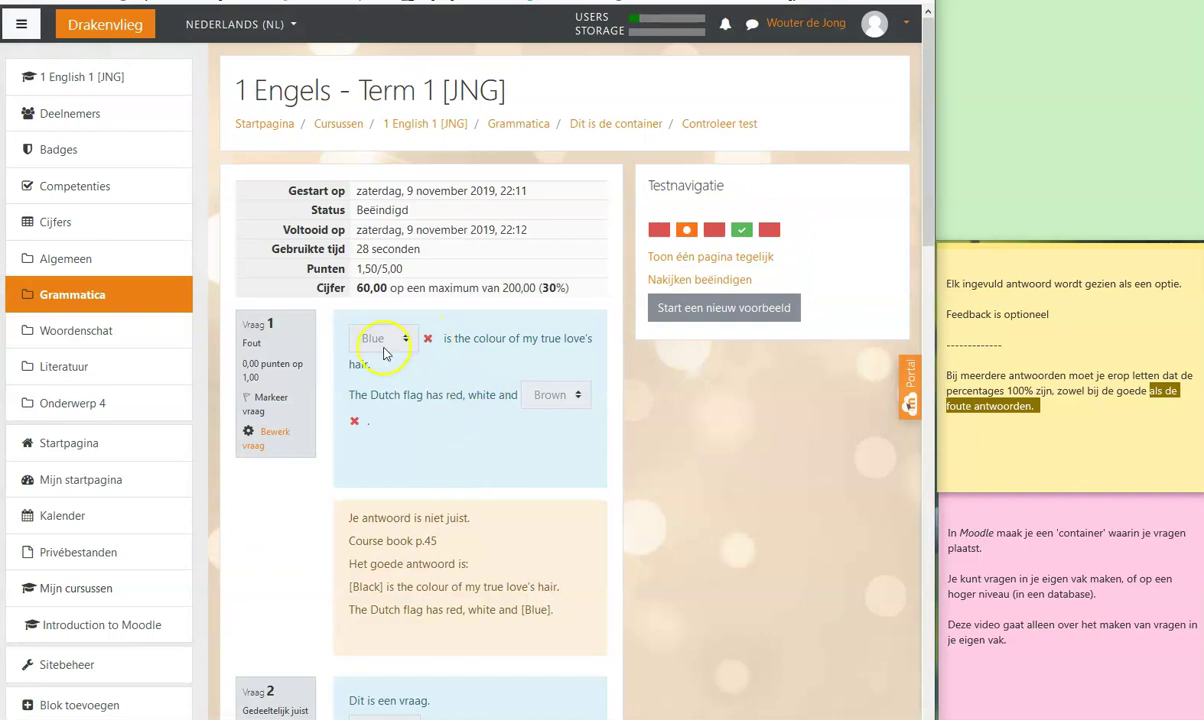
Review the marks and feedback for all five test questions, and return to the 1 English 1 [JNG] course page.
{"action": "scroll", "coordinate": [418, 433], "scroll_direction": "down", "scroll_amount": 5}
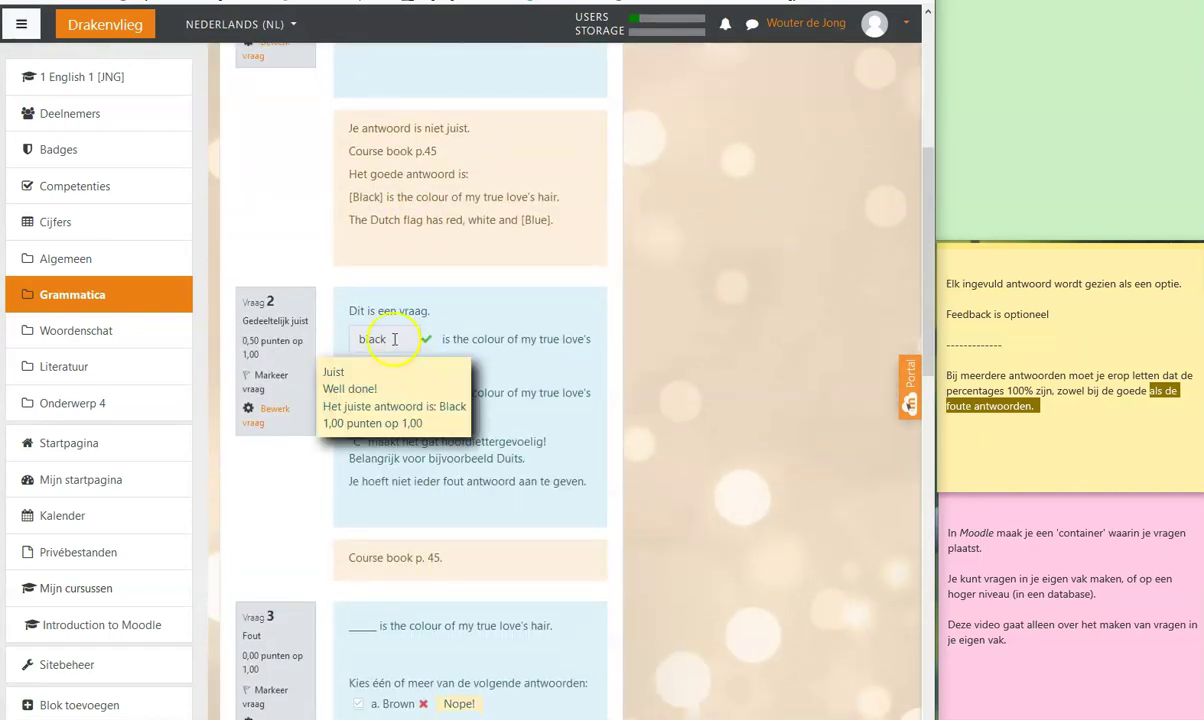
{"action": "scroll", "coordinate": [470, 490], "scroll_direction": "down", "scroll_amount": 4}
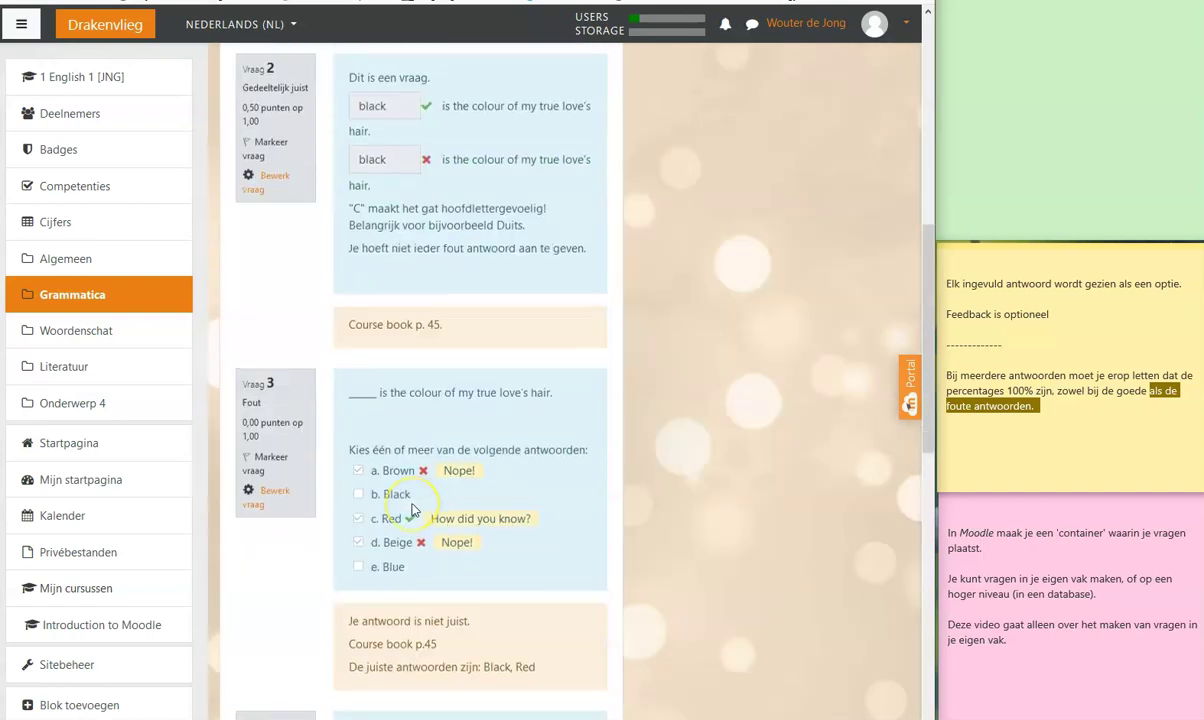
{"action": "scroll", "coordinate": [413, 510], "scroll_direction": "down", "scroll_amount": 4}
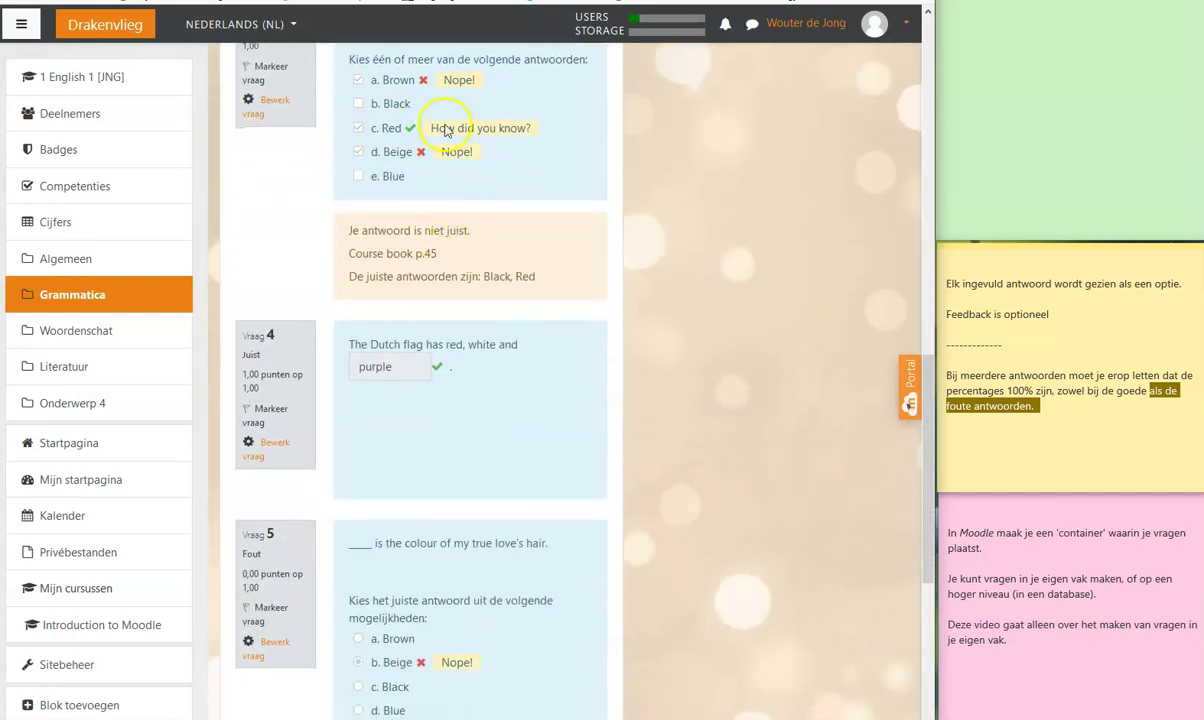
{"action": "scroll", "coordinate": [445, 308], "scroll_direction": "down", "scroll_amount": 3}
{"action": "scroll", "coordinate": [556, 500], "scroll_direction": "up", "scroll_amount": 20}
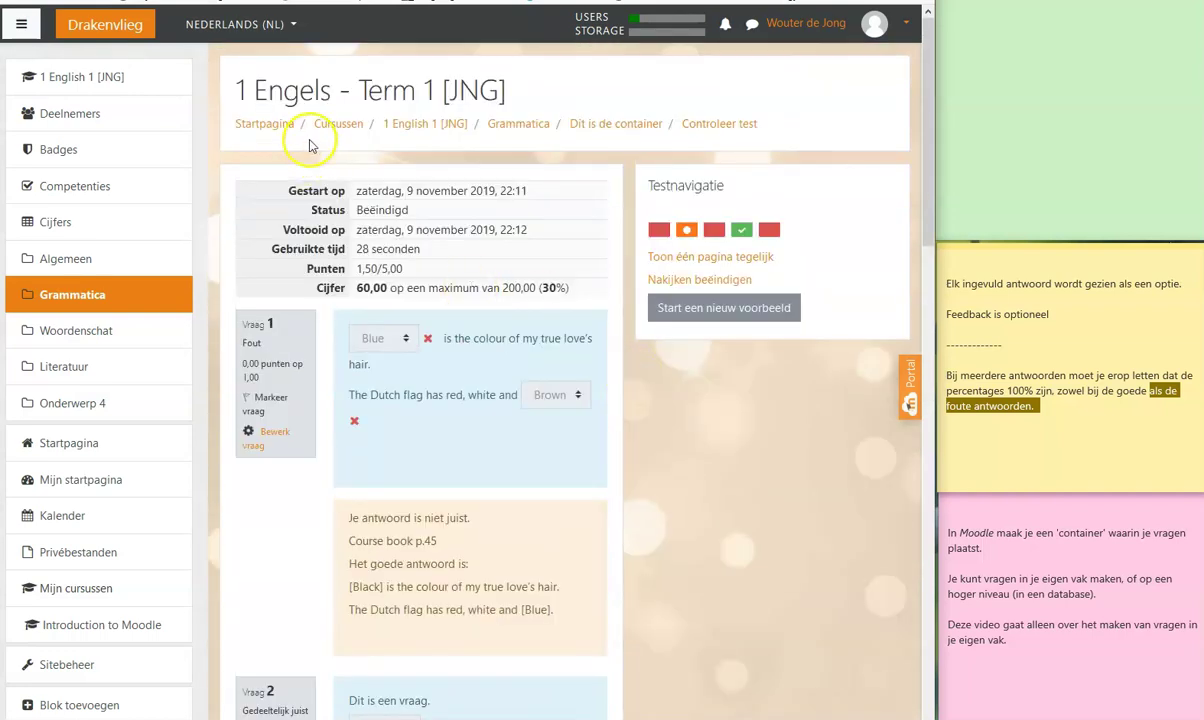
{"action": "left_click", "coordinate": [450, 128]}
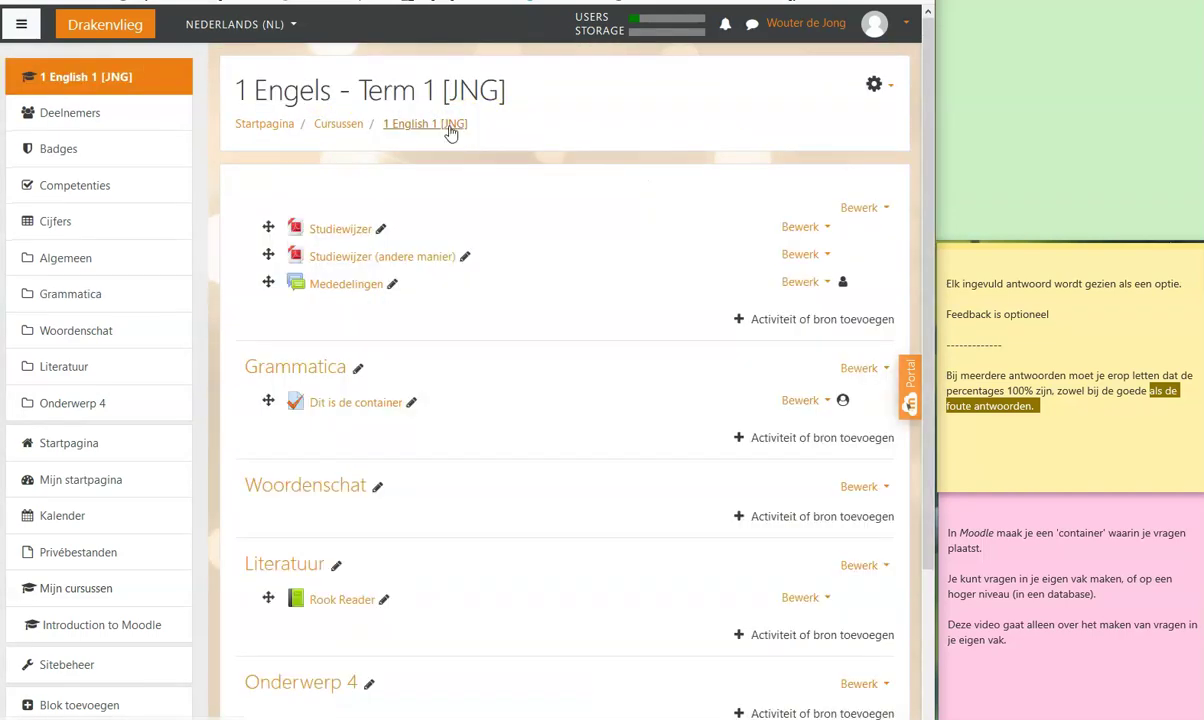